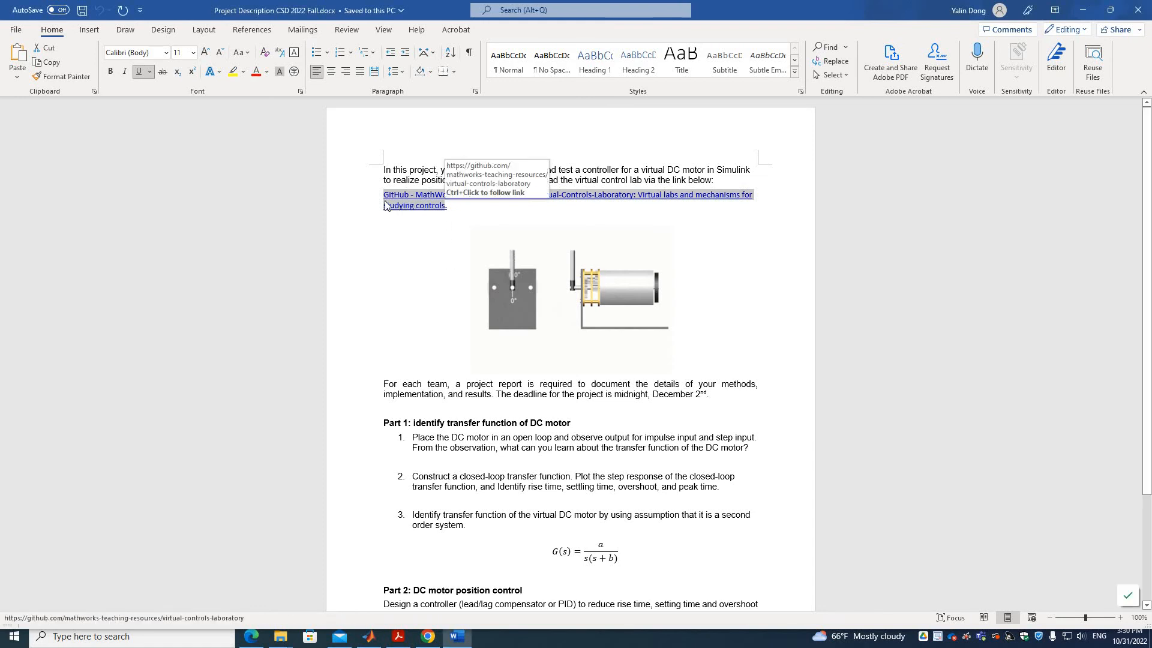
- Copy the GitHub link text for the Virtual-Controls-Laboratory below the introductory paragraph
{"action": "key", "text": "Left"}
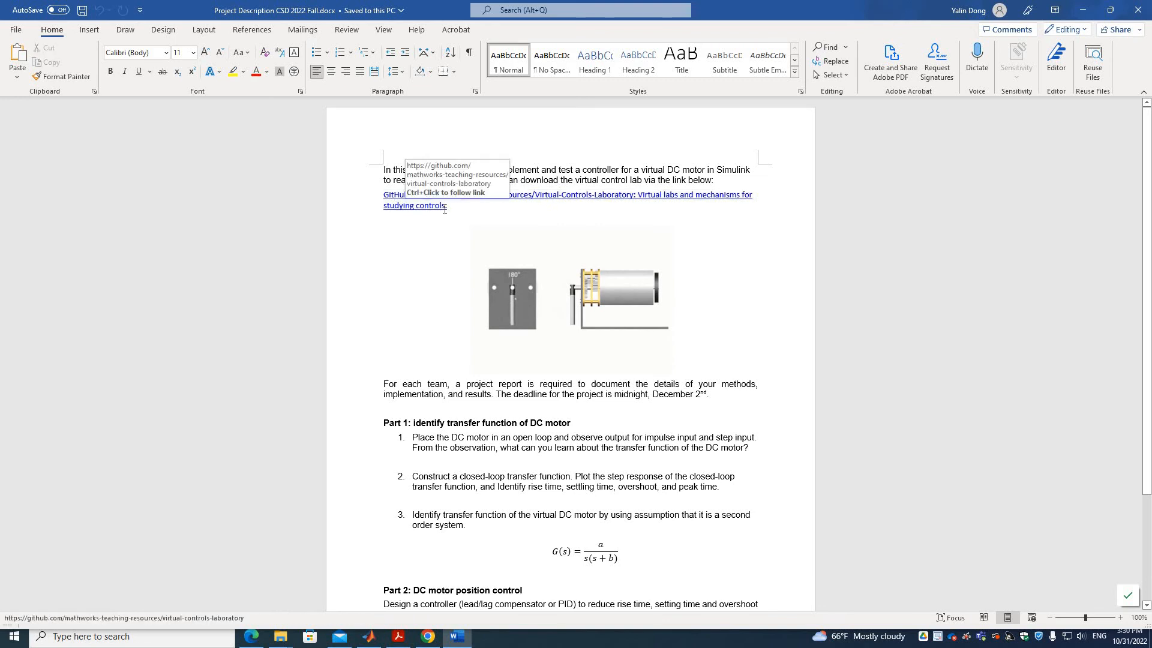
{"action": "left_click_drag", "start_coordinate": [445, 206], "coordinate": [383, 200]}
{"action": "key", "text": "ctrl+c"}
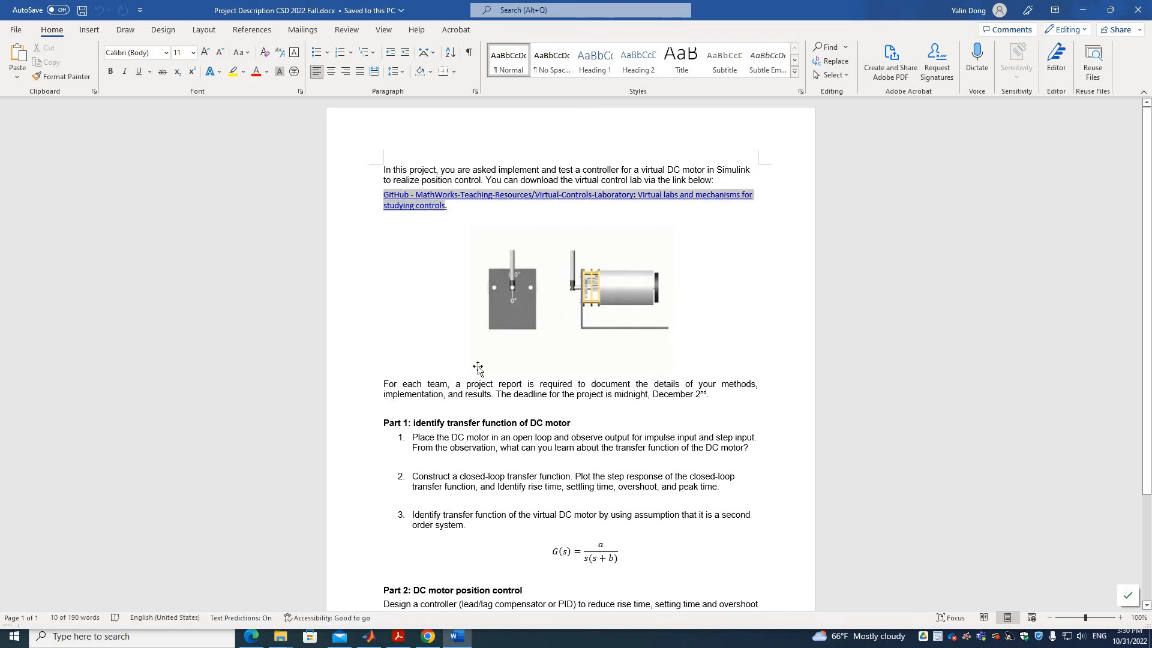
- Switch to Chrome, search for the copied link text, and open the MathWorks-Teaching-Resources/Virtual-Controls-Laboratory repository on GitHub
{"action": "left_click", "coordinate": [428, 635]}
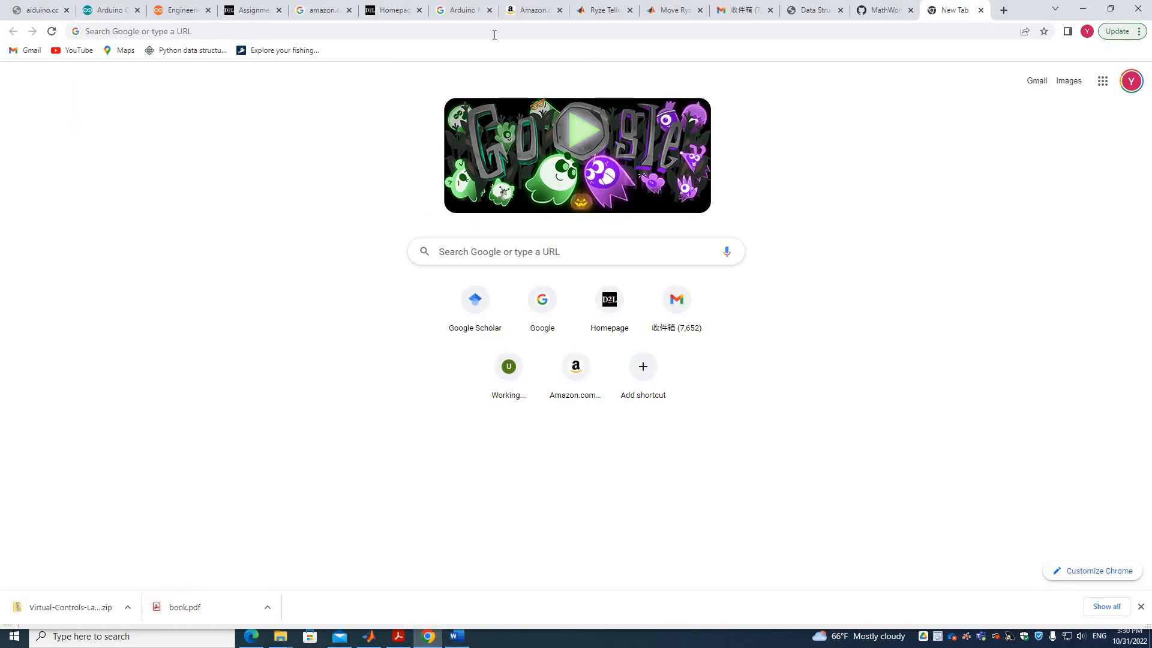
{"action": "left_click", "coordinate": [493, 32]}
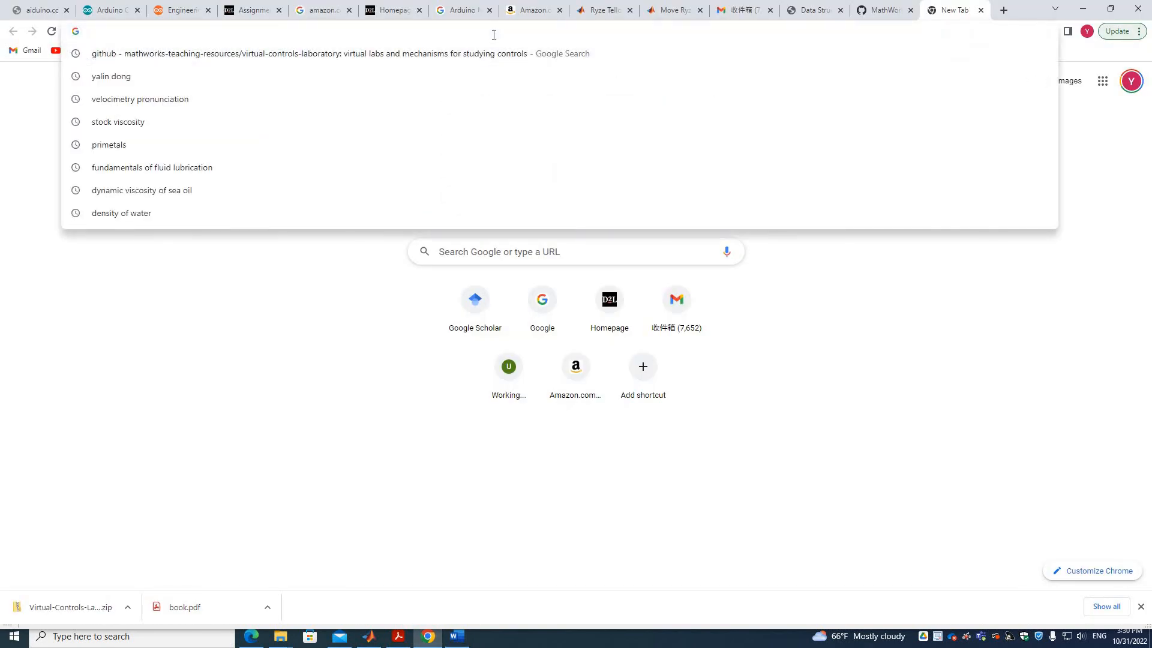
{"action": "key", "text": "ctrl+v"}
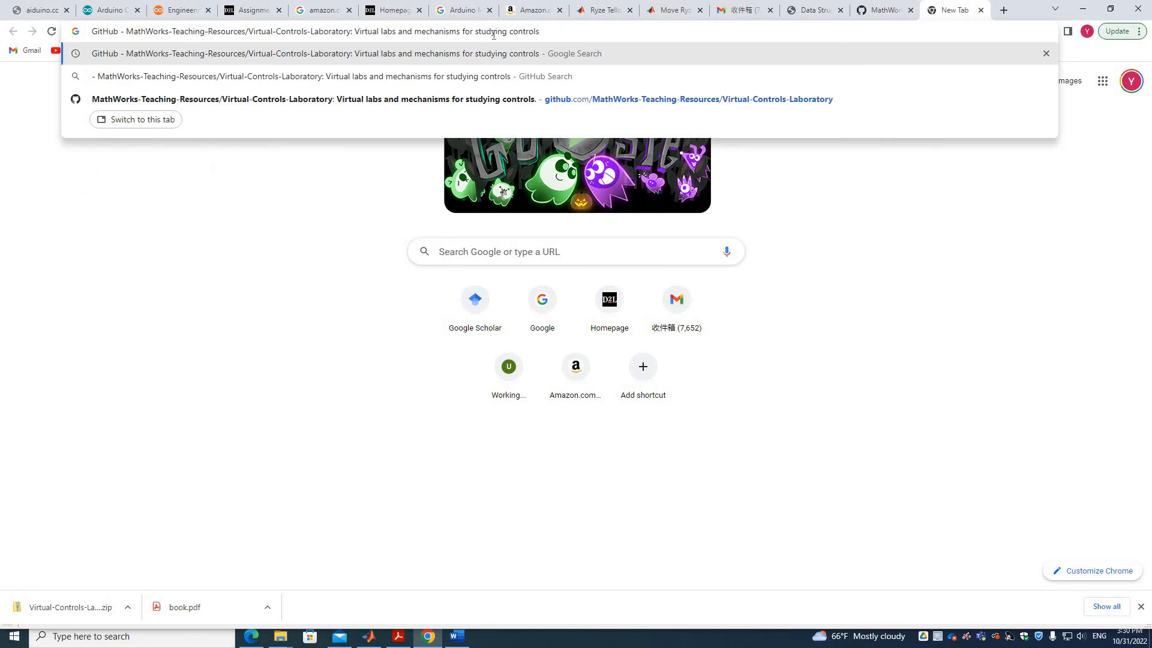
{"action": "key", "text": "Return"}
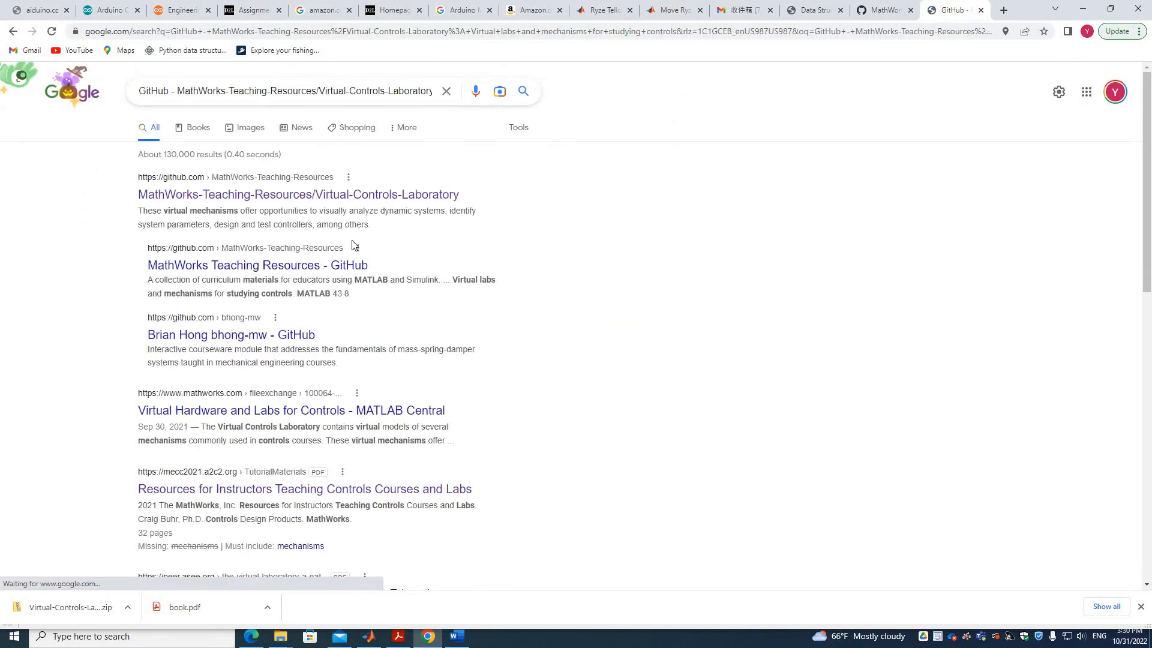
{"action": "left_click", "coordinate": [230, 203]}
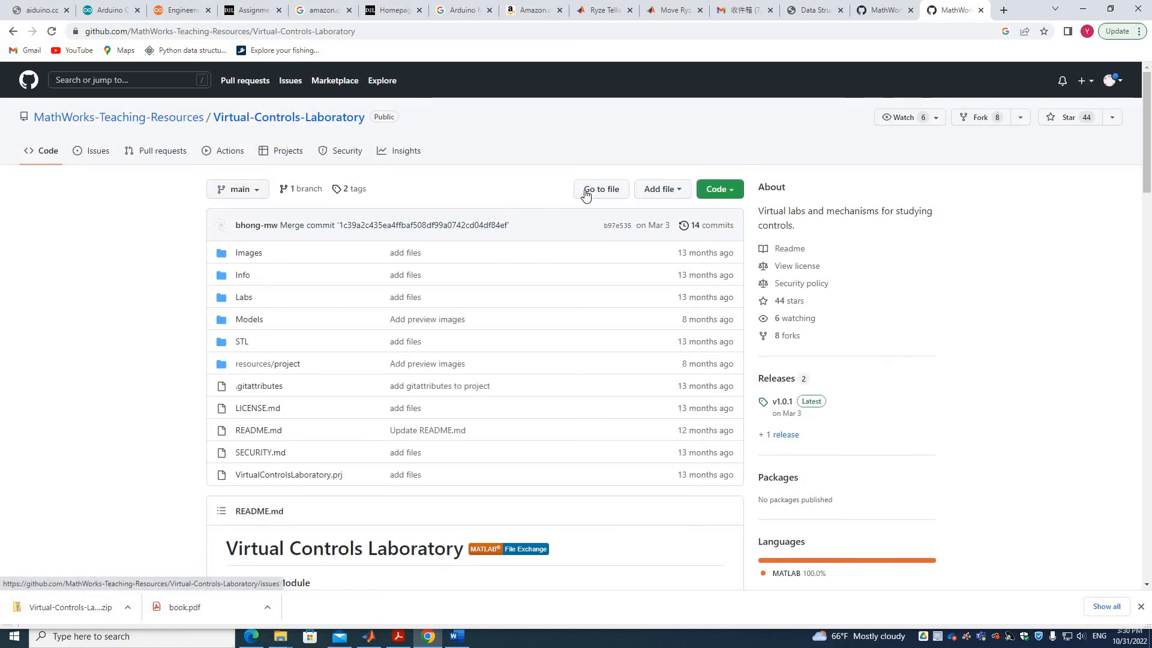
- Download the repository as a ZIP and show the downloaded file in a maximized folder window
{"action": "left_click", "coordinate": [734, 191]}
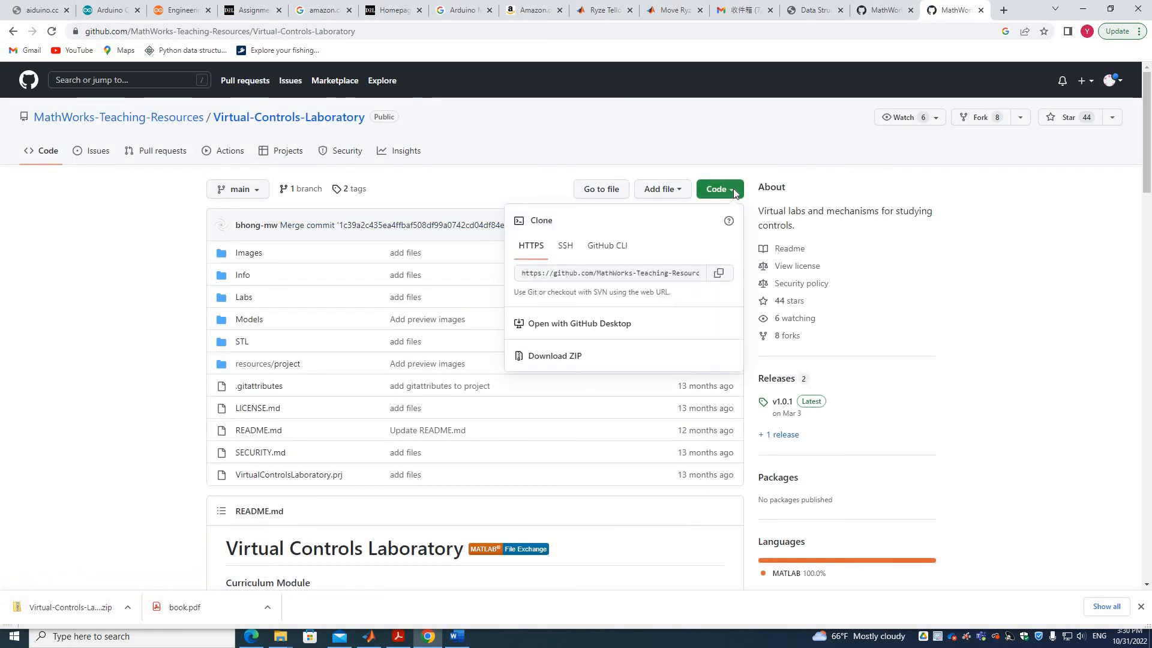
{"action": "left_click", "coordinate": [553, 360]}
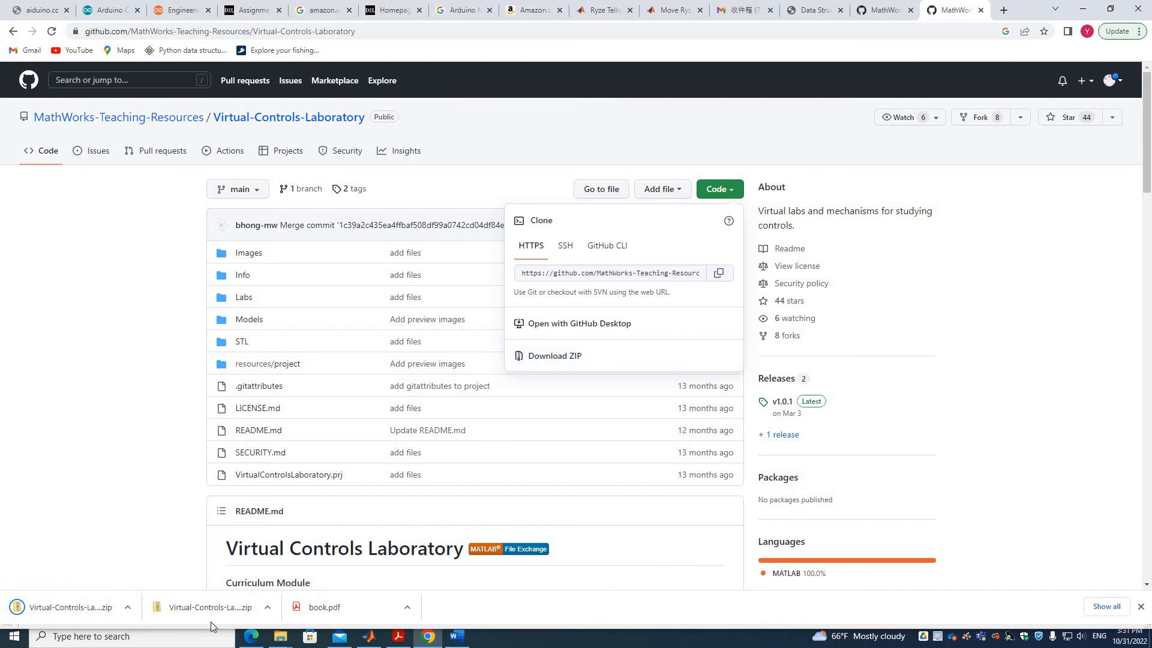
{"action": "left_click", "coordinate": [128, 607]}
{"action": "left_click", "coordinate": [164, 568]}
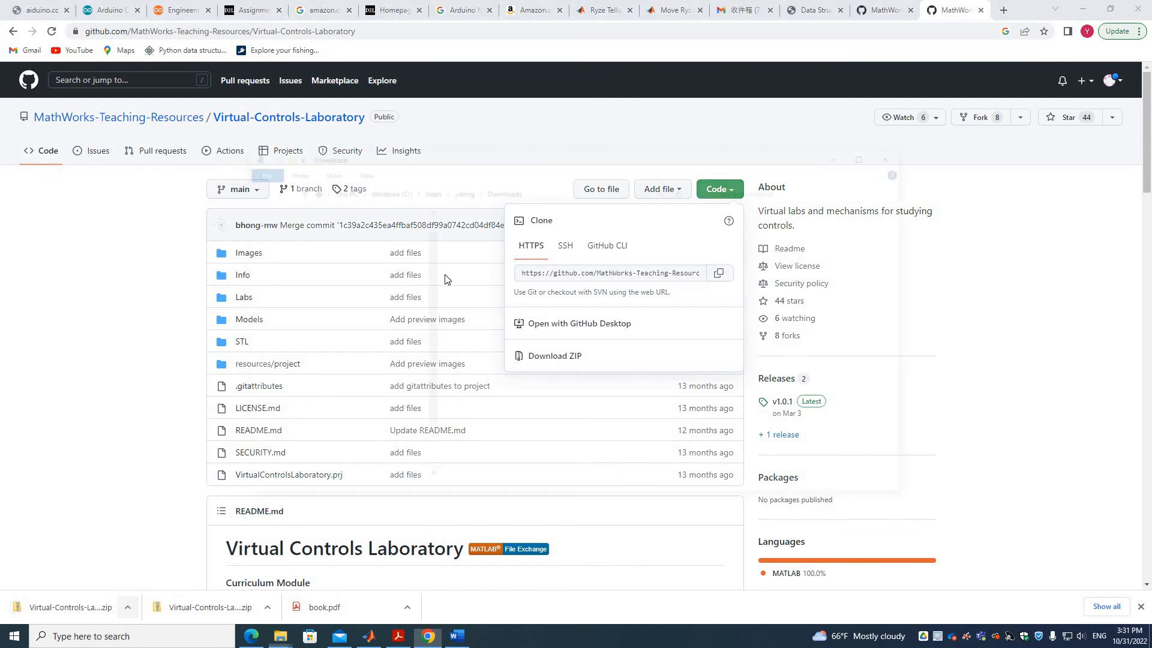
{"action": "left_click", "coordinate": [871, 154]}
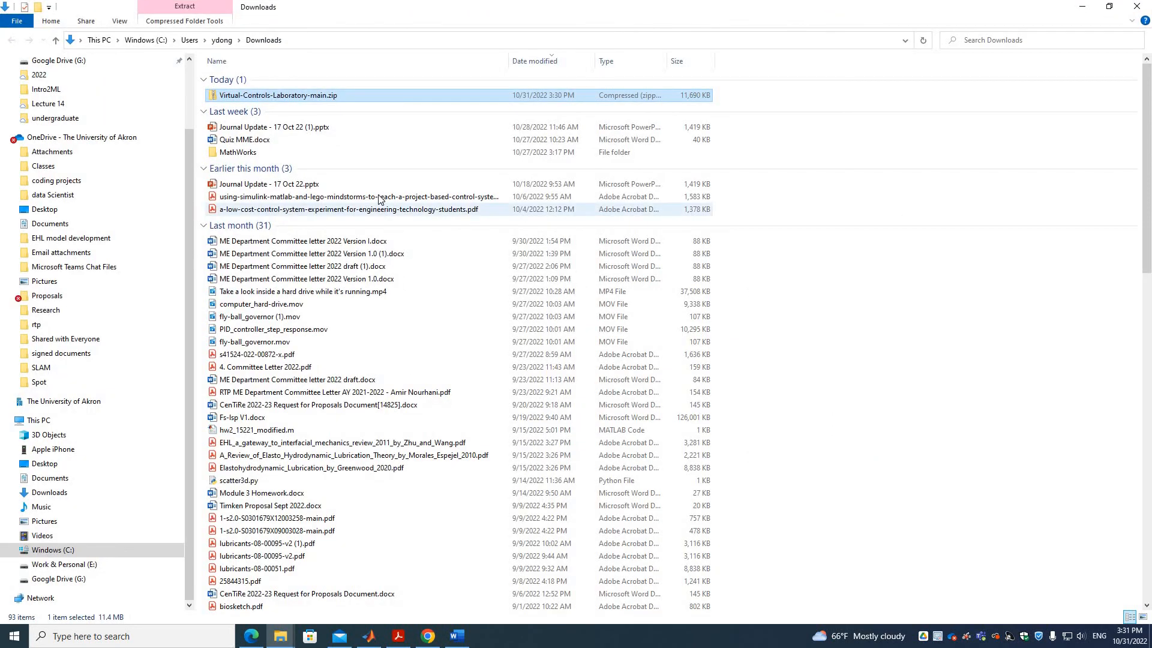
- Extract all files of Virtual-Controls-Laboratory-main.zip to the suggested folder in Downloads
{"action": "scroll", "coordinate": [63, 186], "scroll_direction": "up", "scroll_amount": 2}
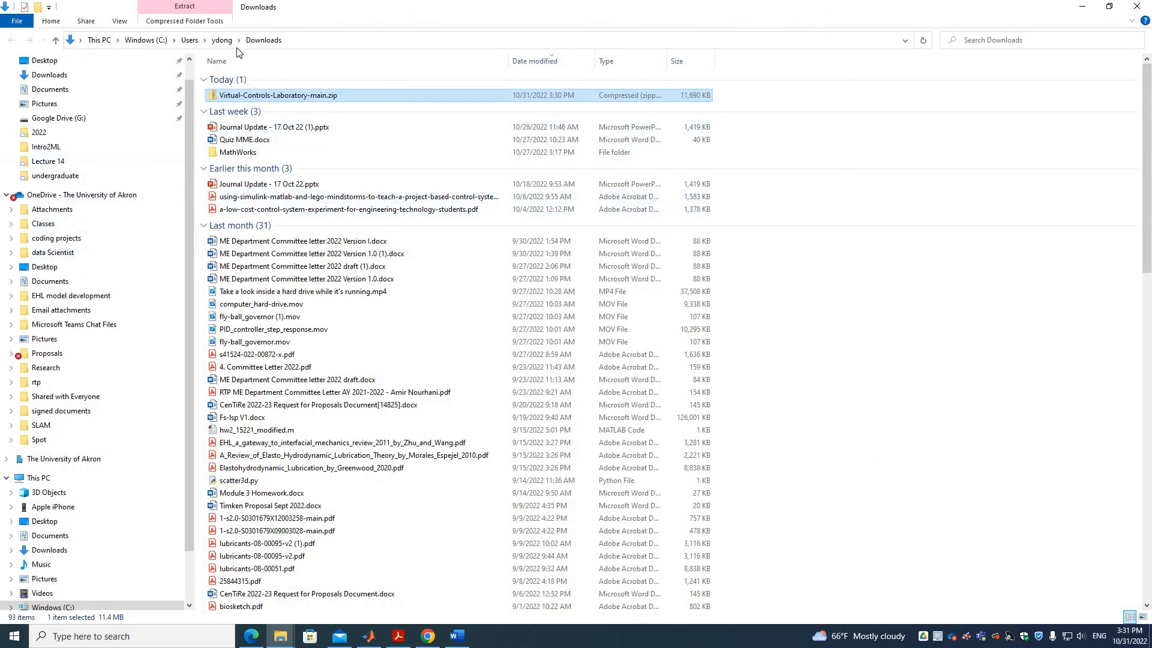
{"action": "right_click", "coordinate": [311, 102]}
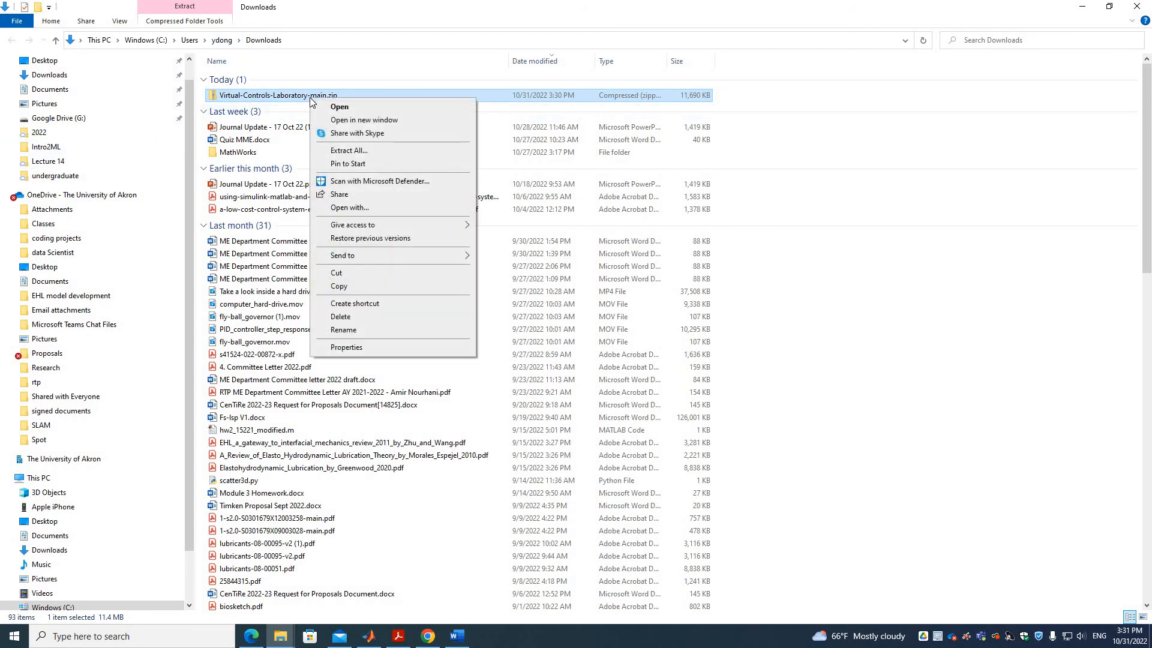
{"action": "left_click", "coordinate": [354, 151]}
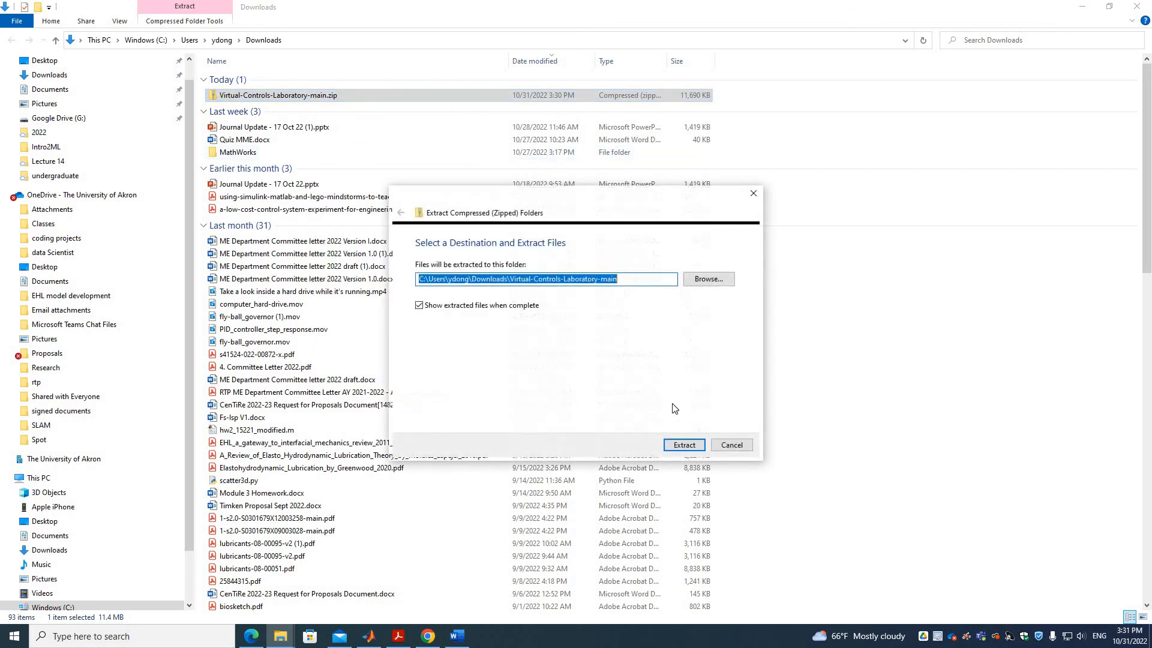
{"action": "left_click", "coordinate": [683, 445]}
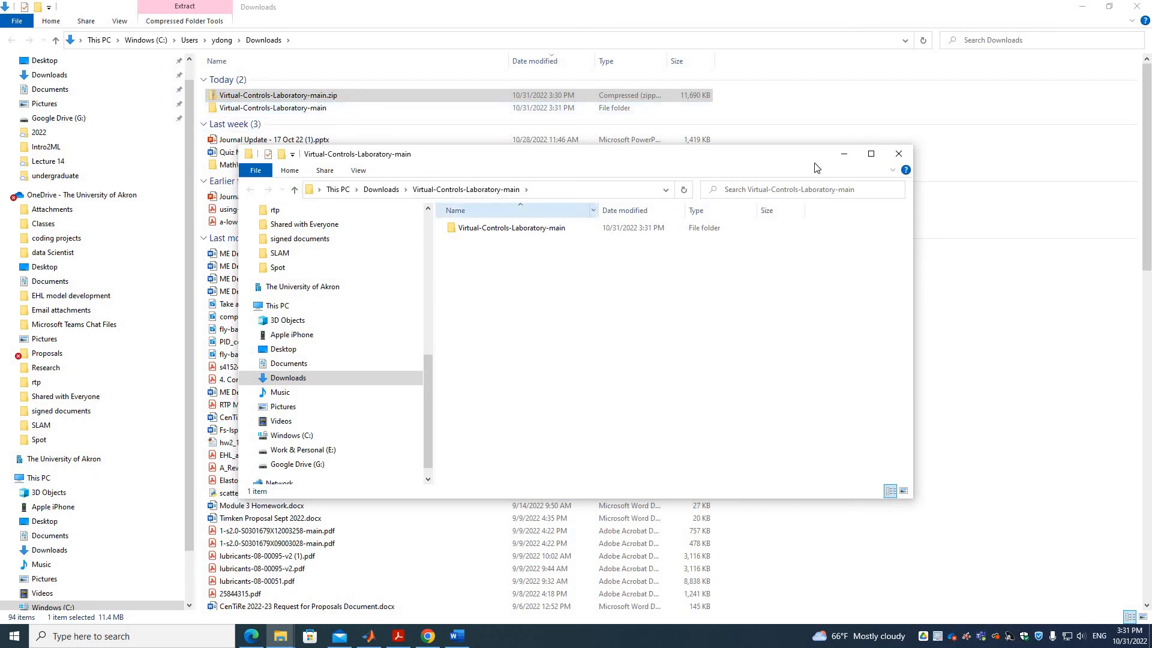
- Close the extracted-files window and browse Downloads to the inner Virtual-Controls-Laboratory-main folder to locate VirtualControlsLaboratory.prj
{"action": "left_click", "coordinate": [898, 154]}
{"action": "double_click", "coordinate": [322, 108]}
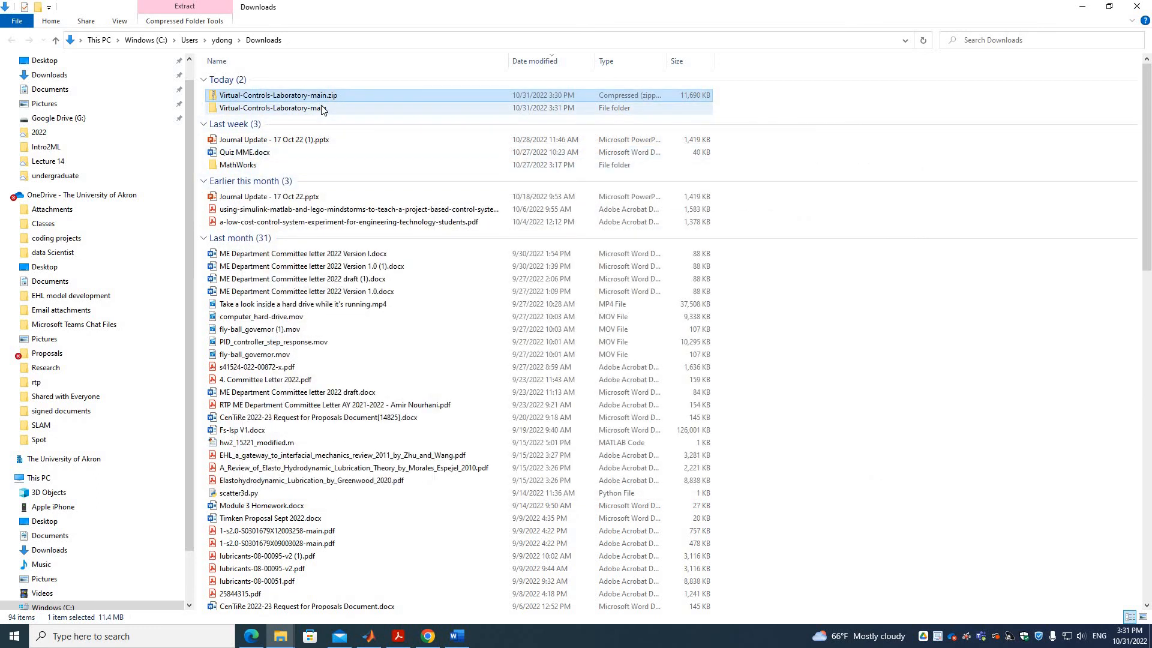
{"action": "double_click", "coordinate": [321, 79]}
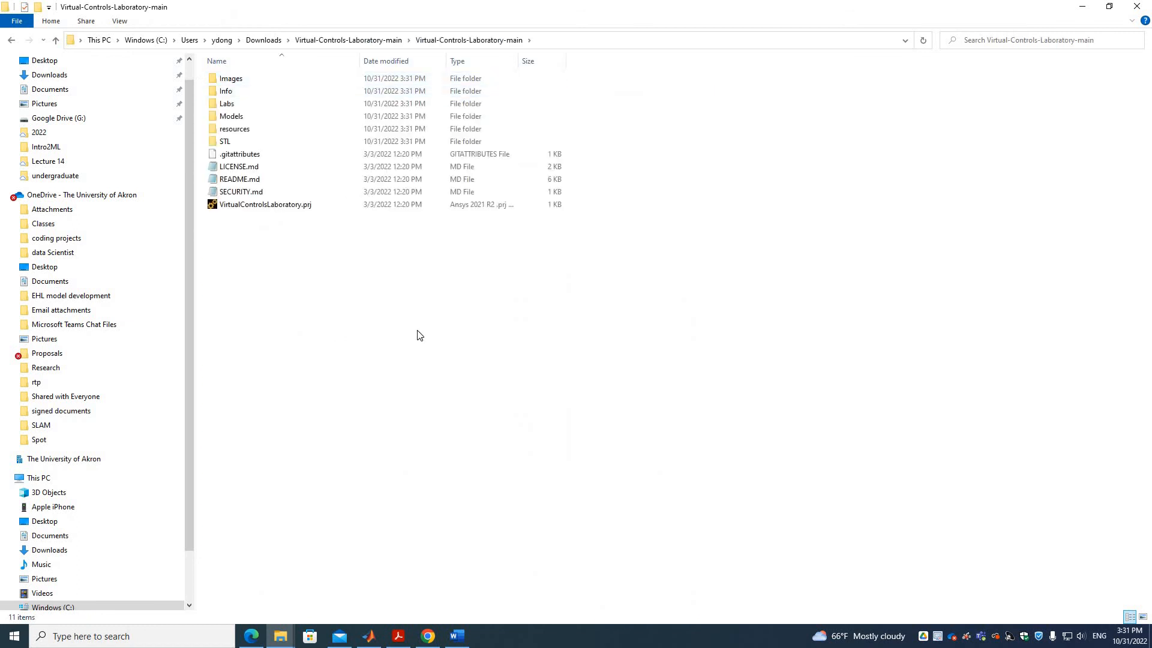
{"action": "left_click", "coordinate": [301, 209]}
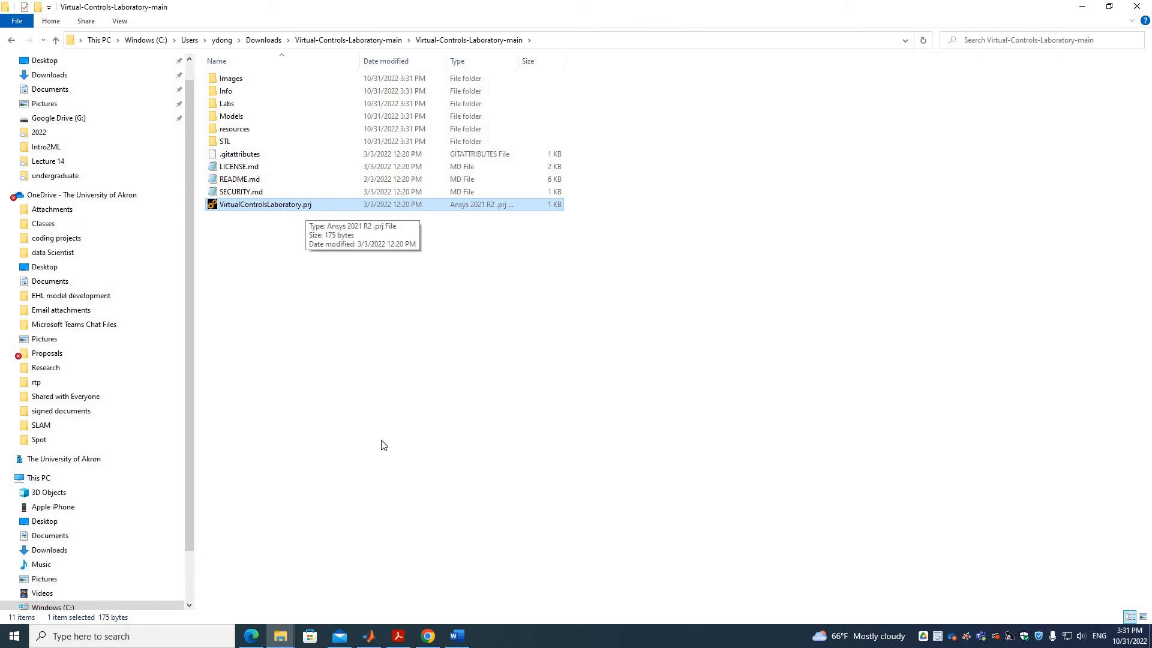
{"action": "left_click", "coordinate": [420, 422]}
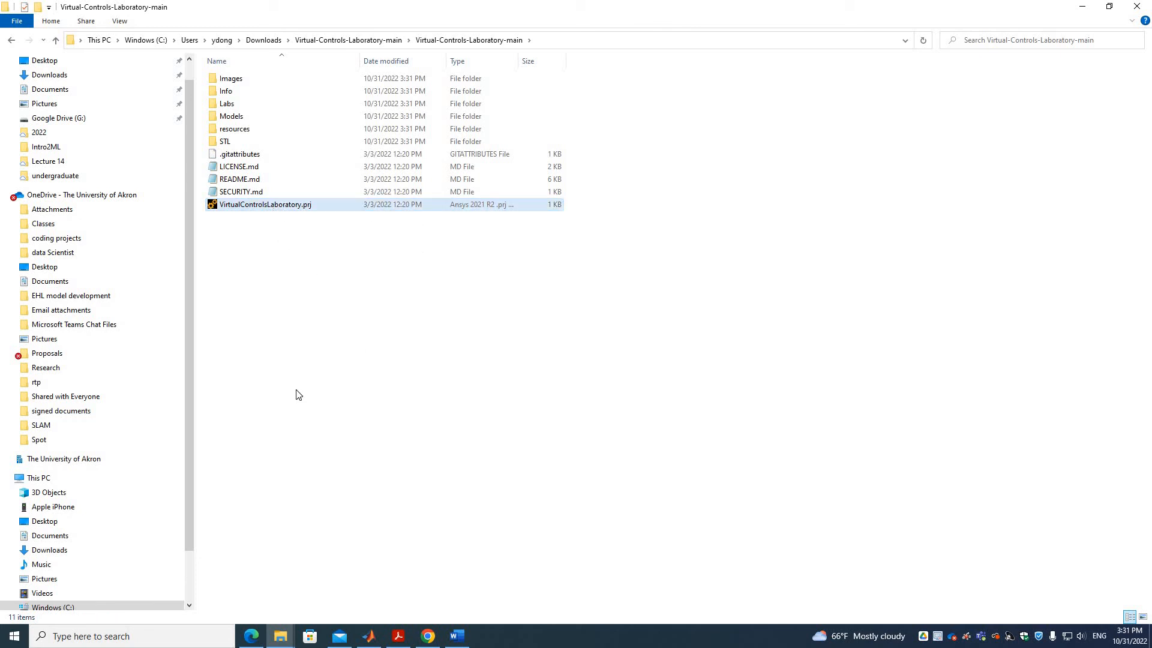
- Switch to MATLAB and open VirtualControlsLaboratory.prj from the inner Virtual-Controls-Laboratory-main folder in Downloads
{"action": "left_click", "coordinate": [371, 636]}
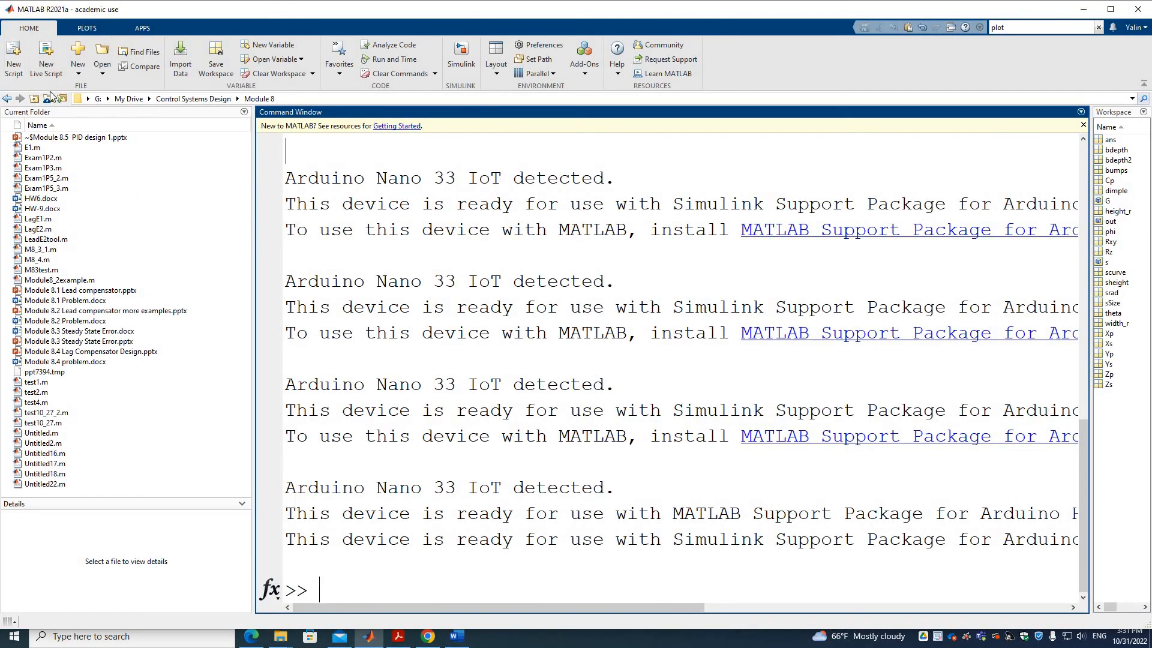
{"action": "left_click", "coordinate": [107, 55]}
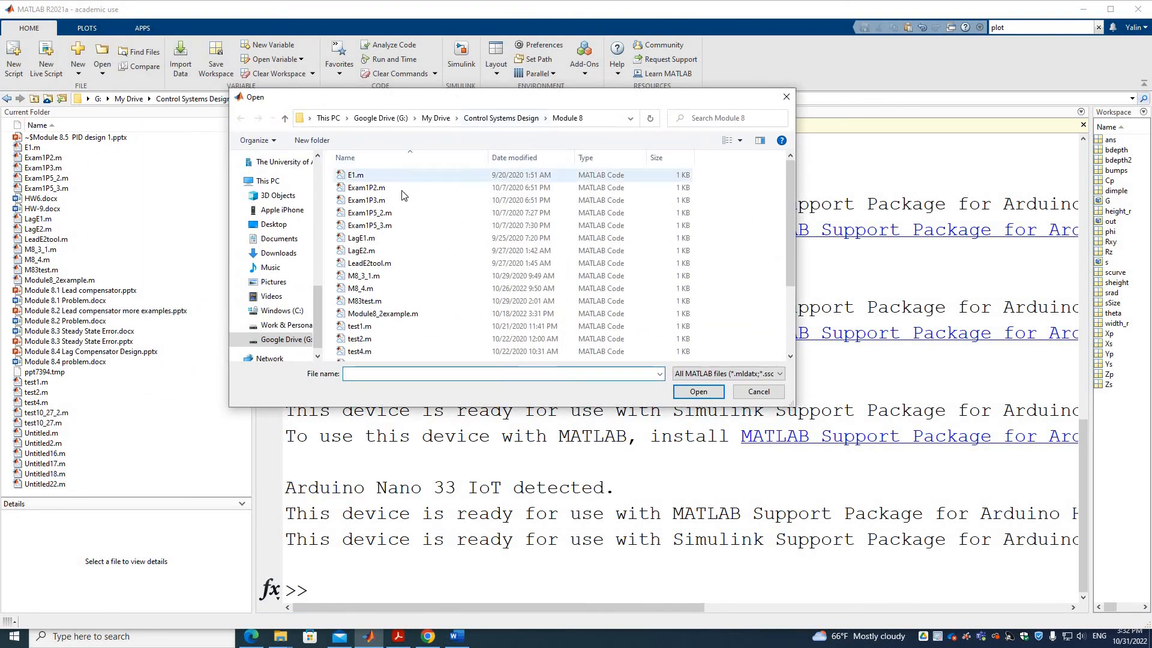
{"action": "scroll", "coordinate": [284, 211], "scroll_direction": "up", "scroll_amount": 2}
{"action": "scroll", "coordinate": [285, 211], "scroll_direction": "up", "scroll_amount": 8}
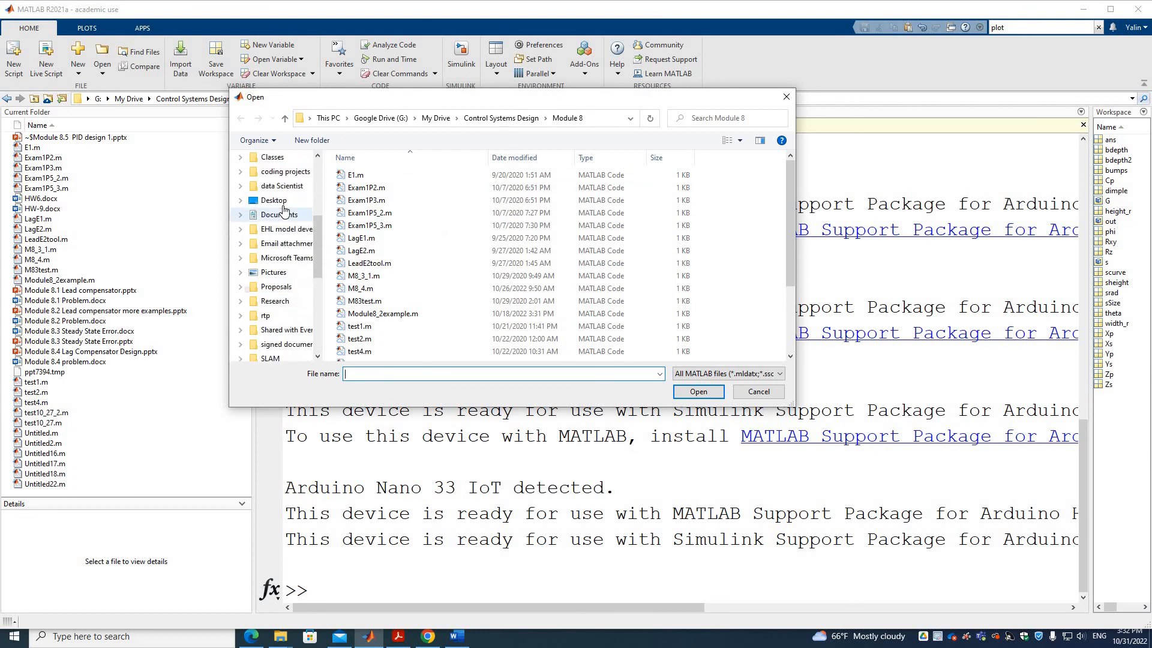
{"action": "left_click", "coordinate": [279, 196]}
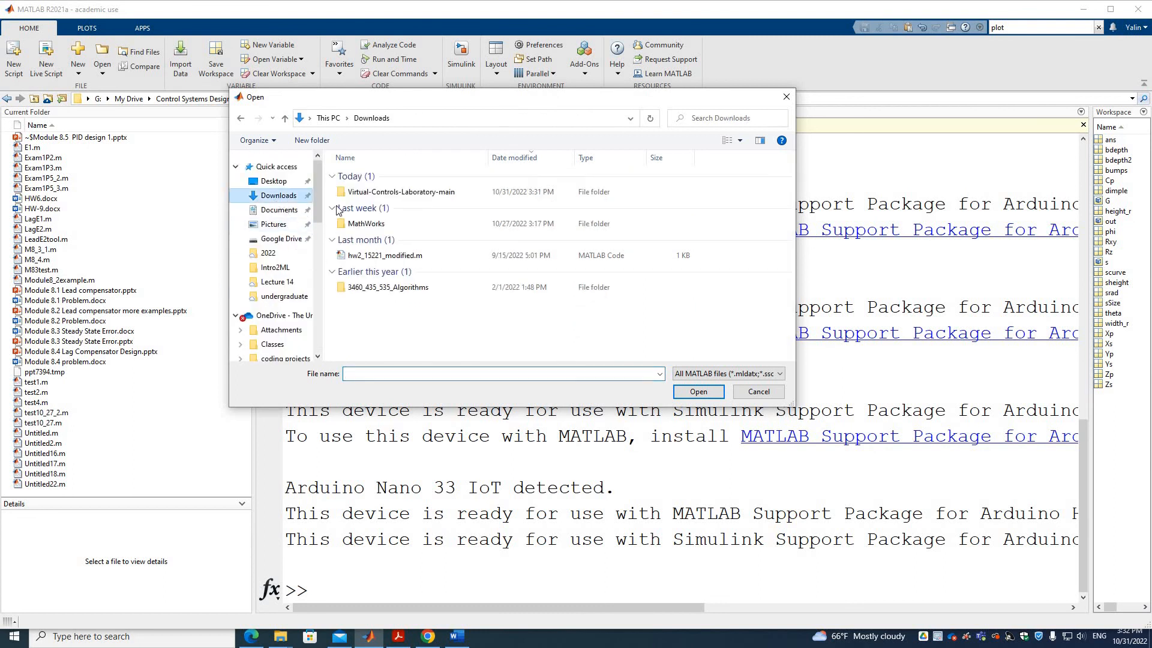
{"action": "double_click", "coordinate": [421, 192]}
{"action": "key", "text": "Return"}
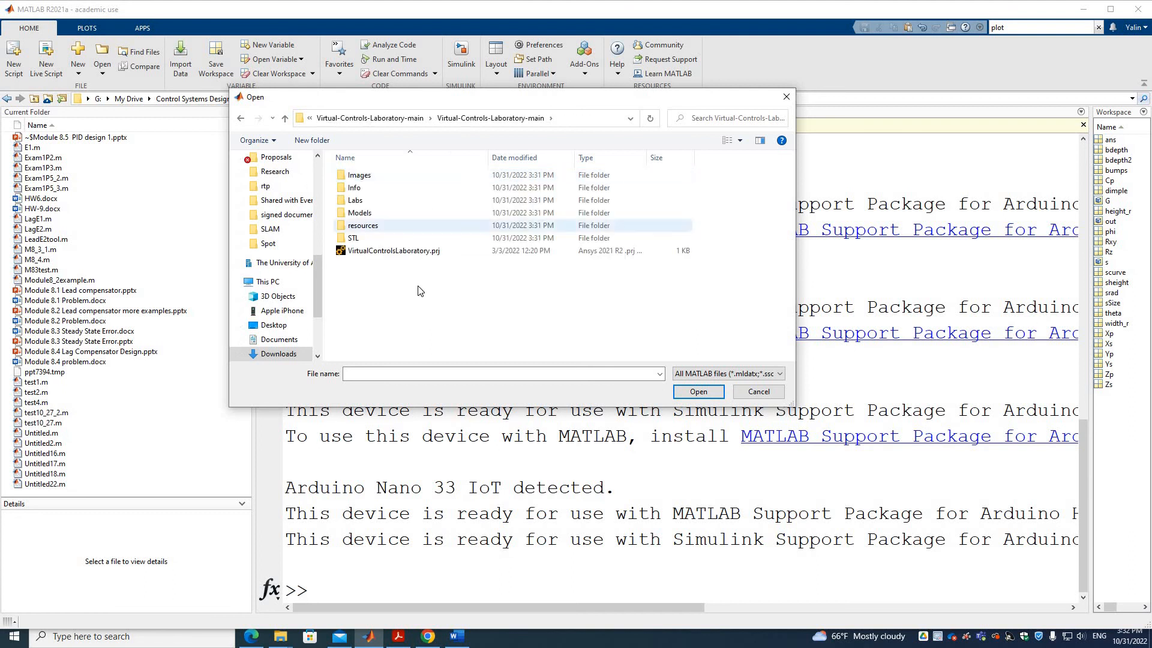
{"action": "left_click", "coordinate": [410, 255]}
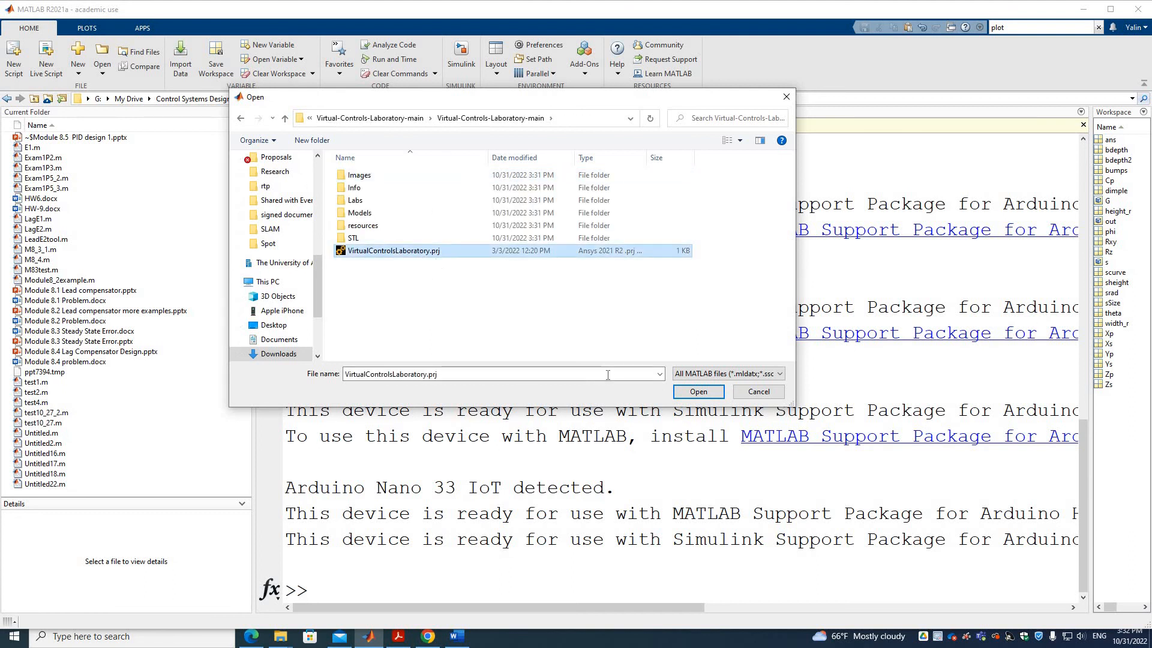
{"action": "left_click", "coordinate": [699, 391]}
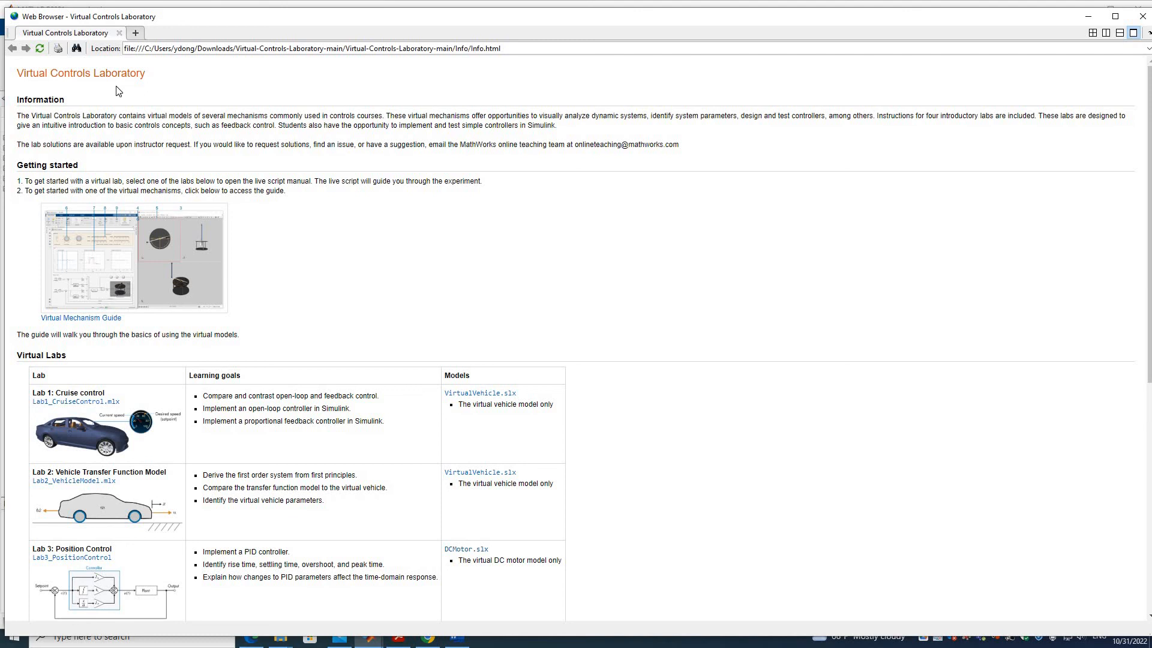
- Open the DCMotor.slx model listed for Lab 3: Position Control and maximize its Simulink window
{"action": "left_click_drag", "start_coordinate": [377, 23], "coordinate": [487, 43]}
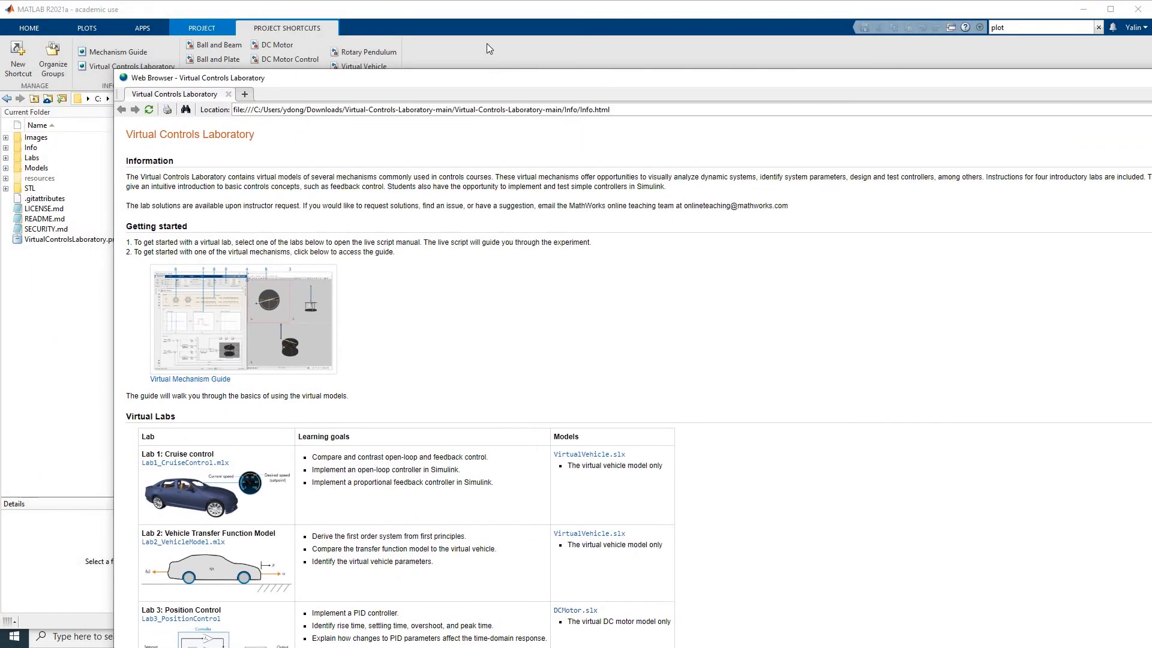
{"action": "mouse_move", "coordinate": [406, 17]}
{"action": "left_mouse_down"}
{"action": "mouse_move", "coordinate": [378, 7]}
{"action": "mouse_move", "coordinate": [388, 12]}
{"action": "left_mouse_up"}
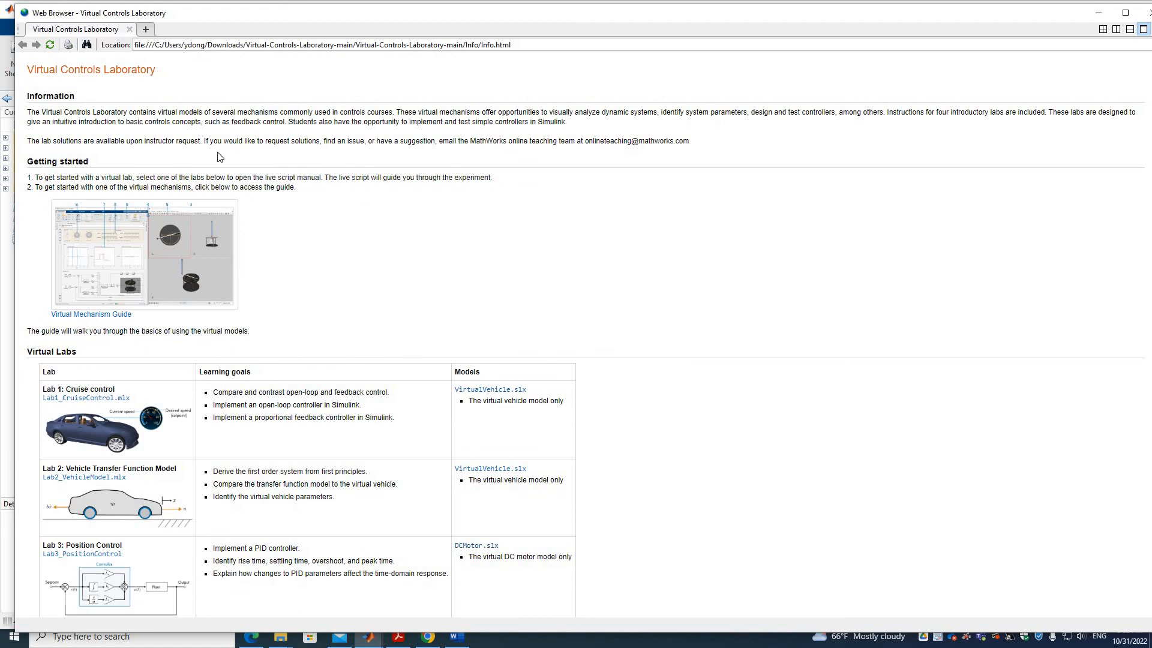
{"action": "scroll", "coordinate": [414, 187], "scroll_direction": "down", "scroll_amount": 2}
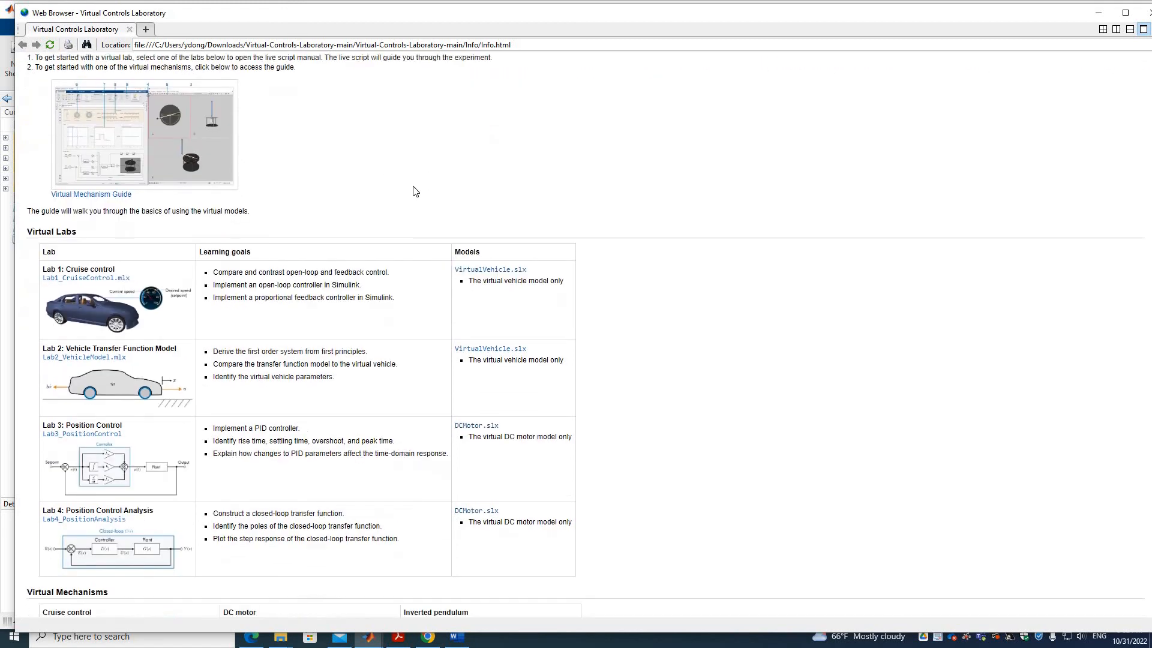
{"action": "scroll", "coordinate": [51, 309], "scroll_direction": "down", "scroll_amount": 2}
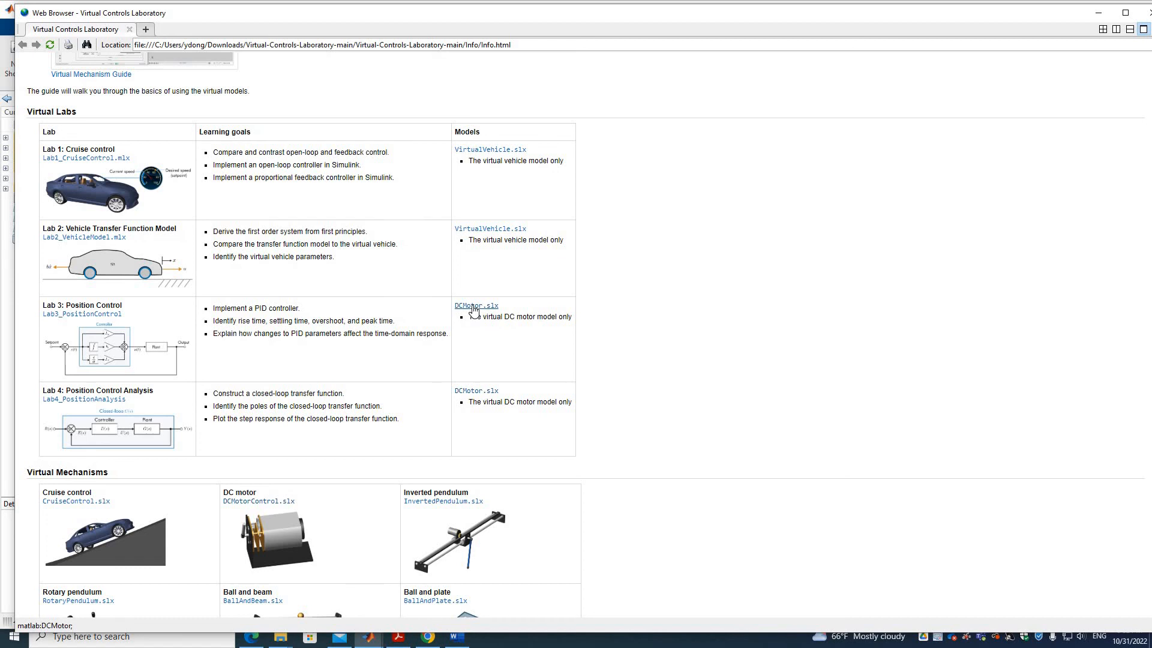
{"action": "left_click", "coordinate": [474, 306]}
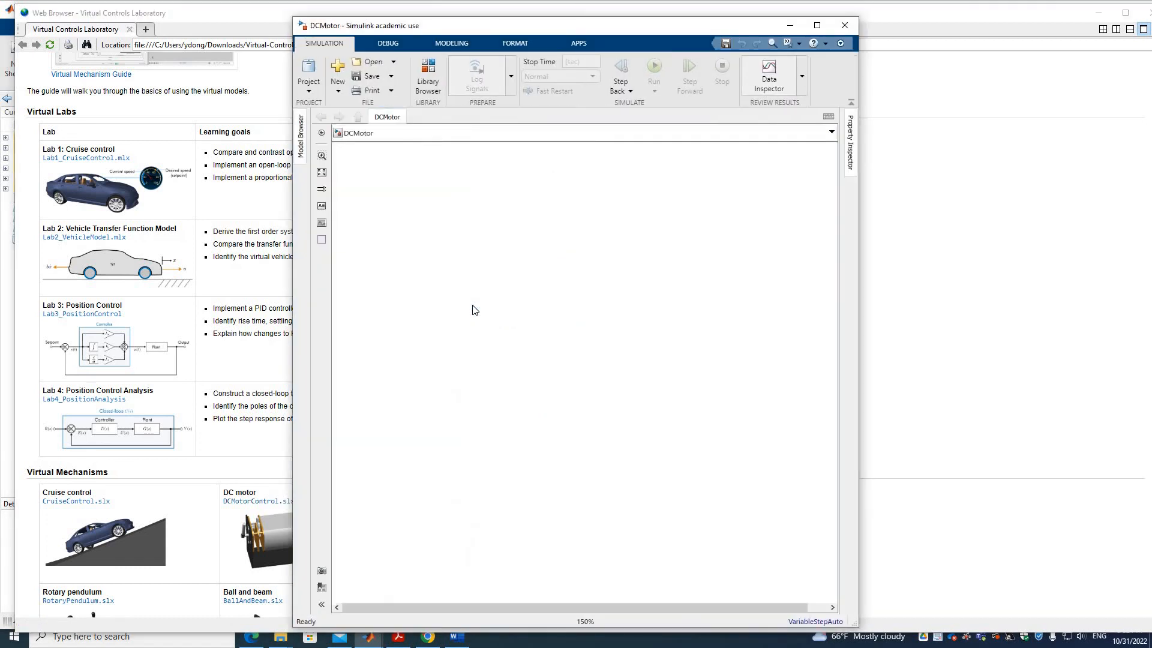
{"action": "left_click", "coordinate": [817, 25]}
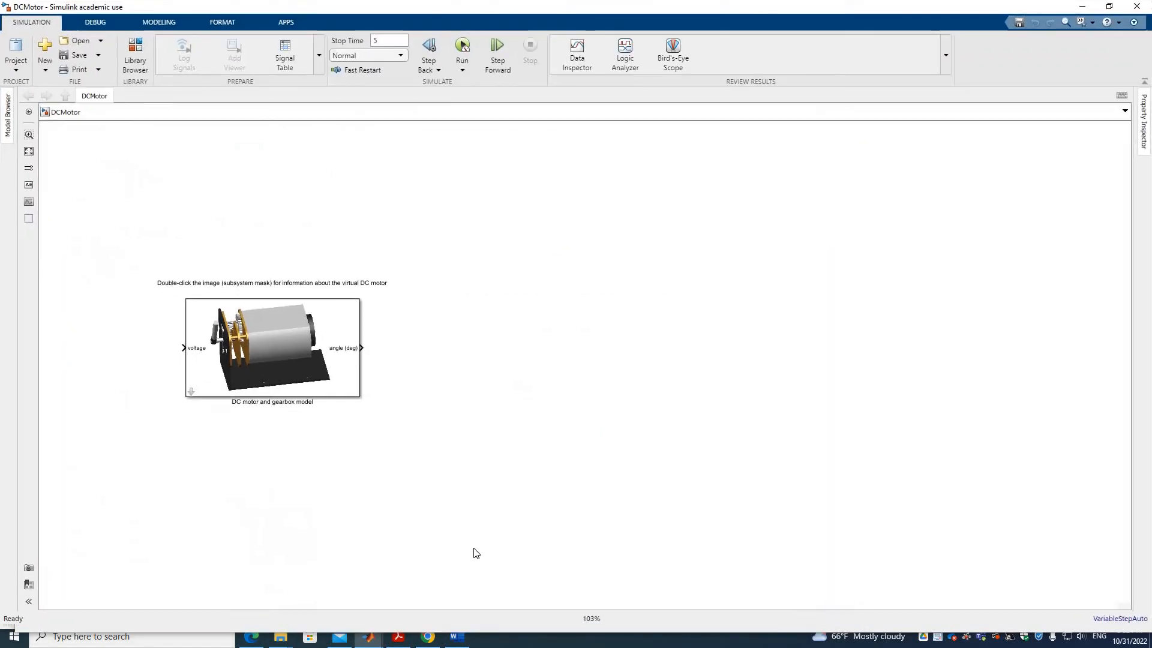
- Examine the block parameters of the DC motor and gearbox model, closing them without changes
{"action": "double_click", "coordinate": [280, 357]}
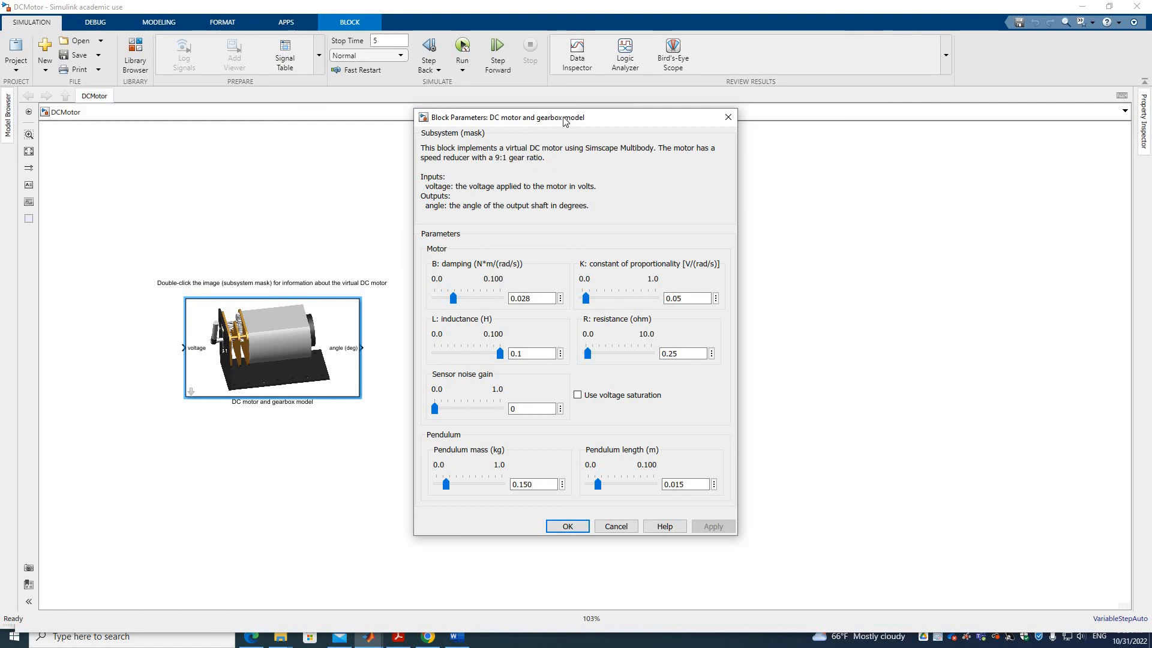
{"action": "left_click_drag", "start_coordinate": [582, 126], "coordinate": [682, 136]}
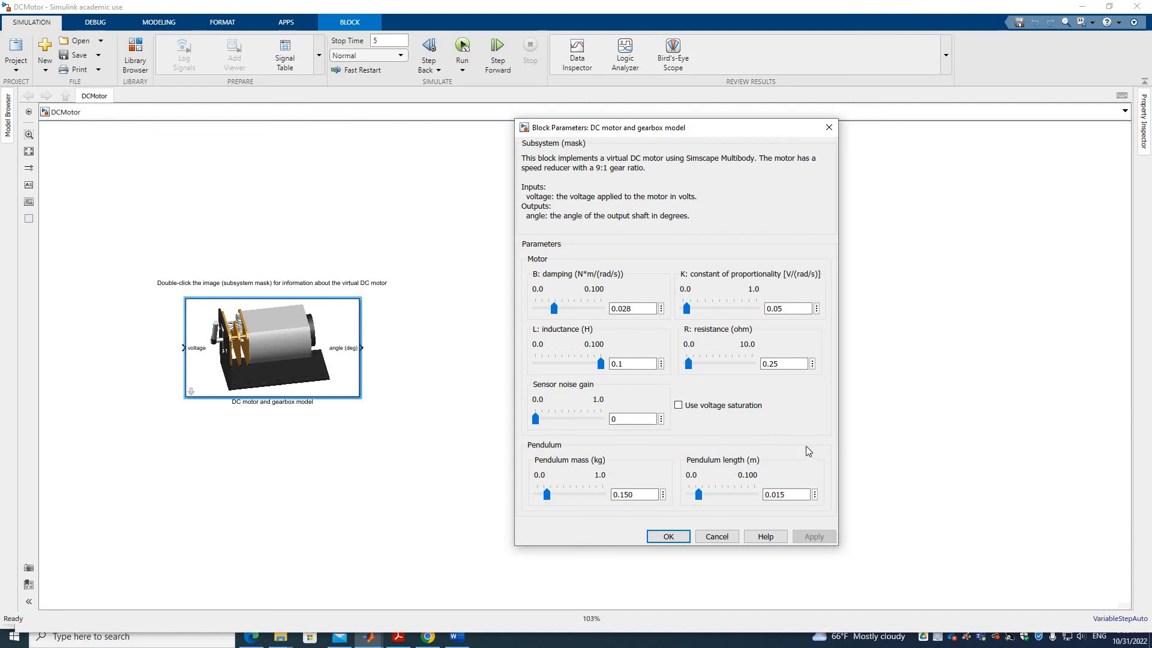
{"action": "left_click", "coordinate": [833, 130]}
{"action": "left_click", "coordinate": [537, 365]}
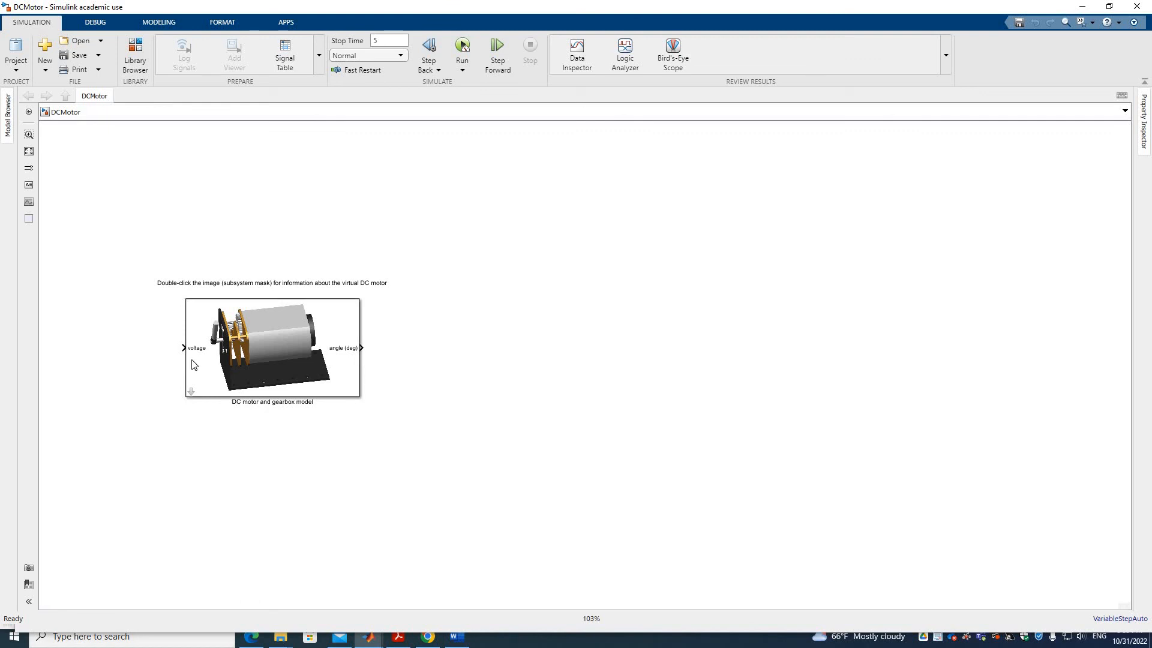
- Add a Step block from the Simulink Sources library in front of the DC motor's voltage input
{"action": "left_click", "coordinate": [280, 384]}
{"action": "left_click", "coordinate": [135, 55]}
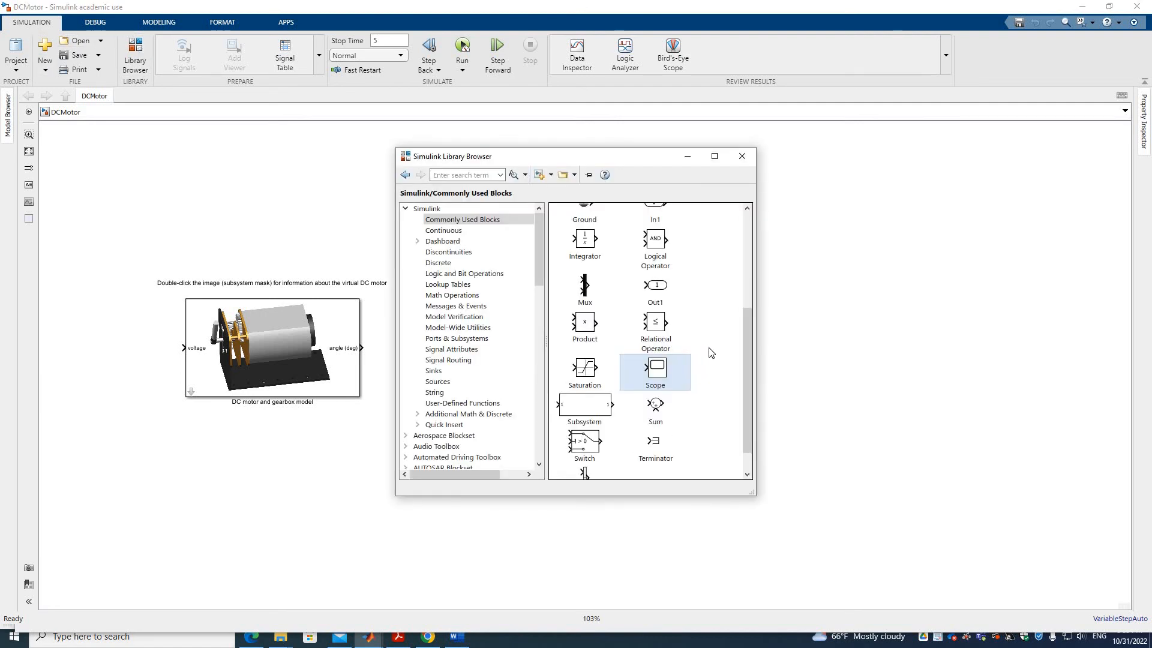
{"action": "scroll", "coordinate": [711, 353], "scroll_direction": "down", "scroll_amount": 1}
{"action": "scroll", "coordinate": [711, 352], "scroll_direction": "up", "scroll_amount": 4}
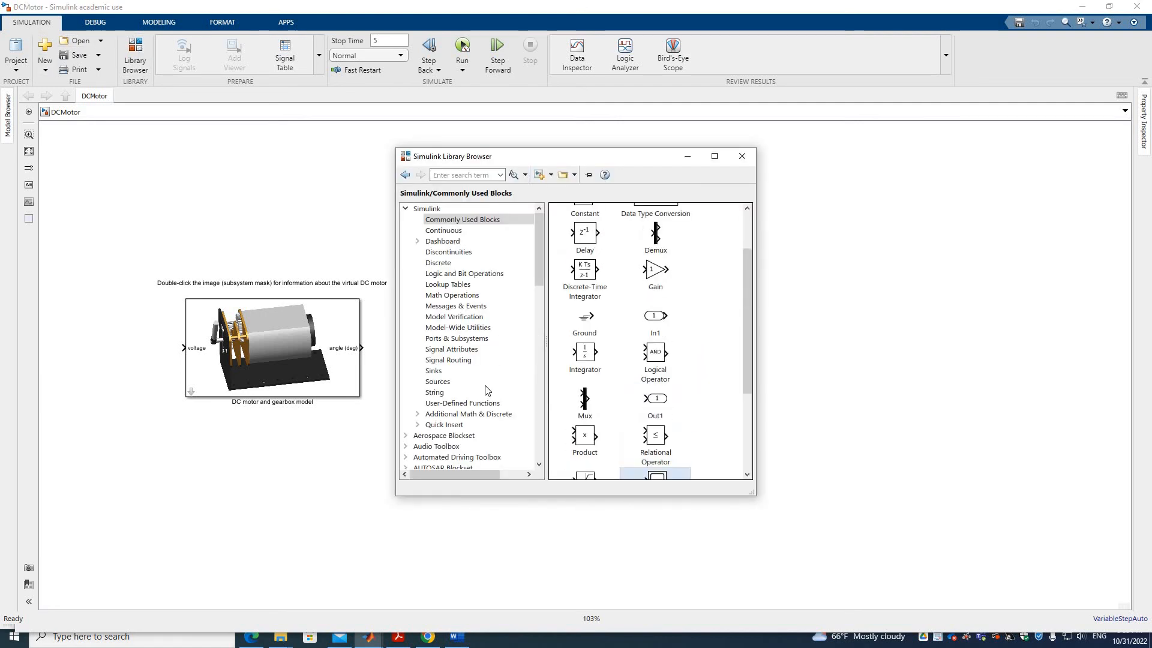
{"action": "left_click", "coordinate": [528, 382]}
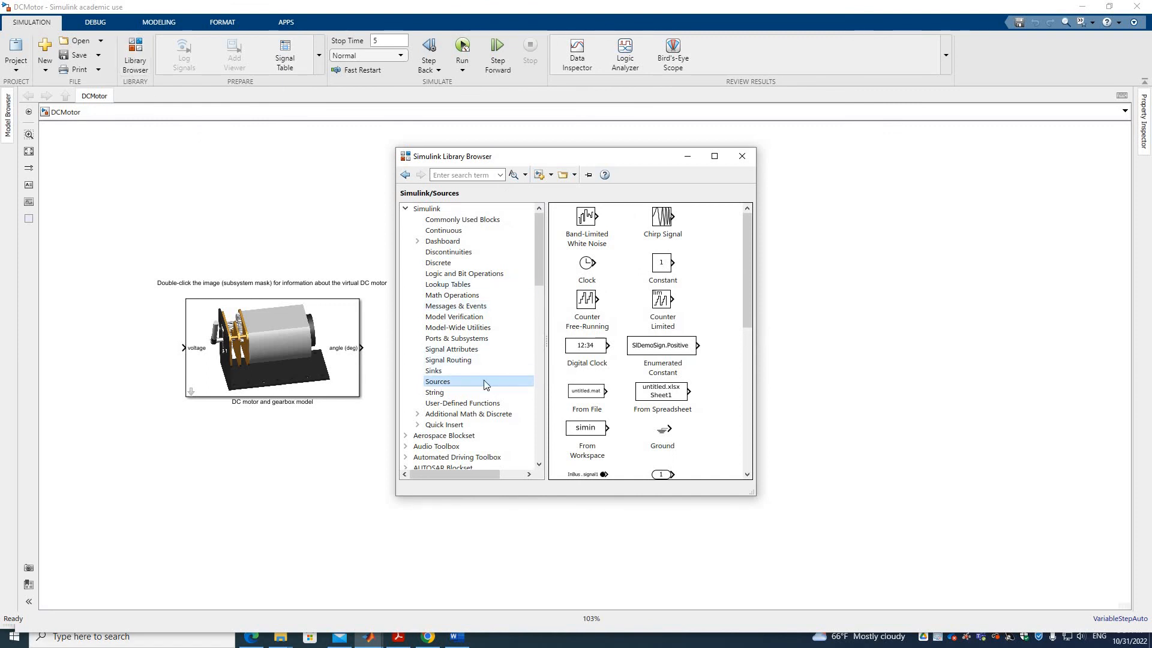
{"action": "scroll", "coordinate": [684, 424], "scroll_direction": "down", "scroll_amount": 9}
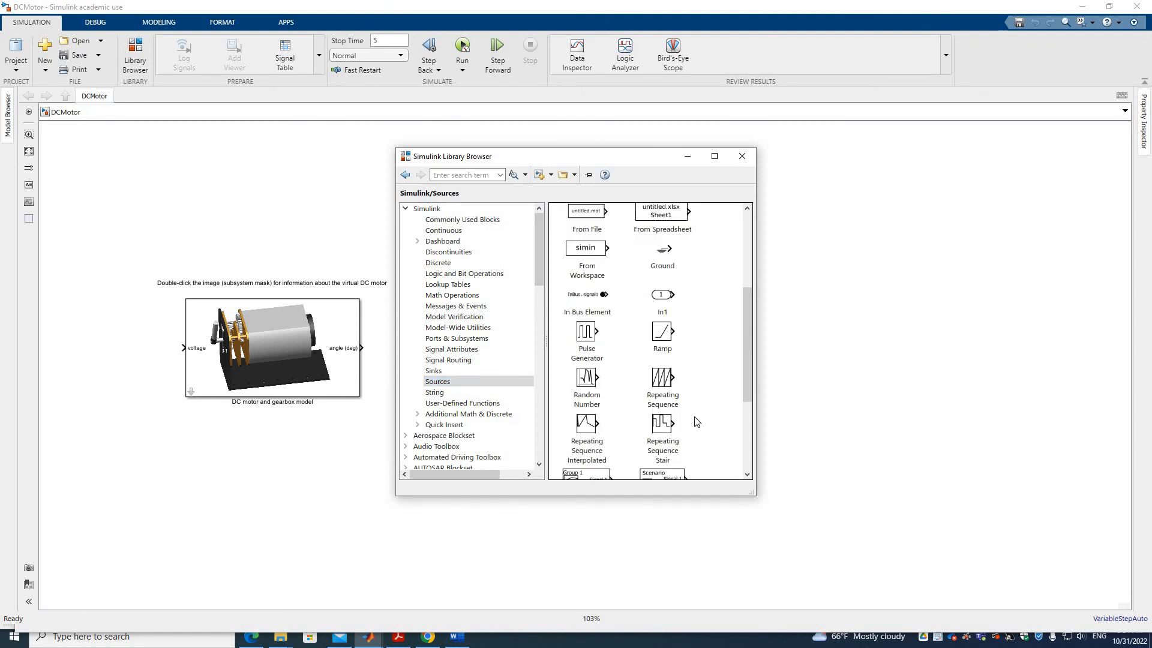
{"action": "scroll", "coordinate": [696, 423], "scroll_direction": "down", "scroll_amount": 1}
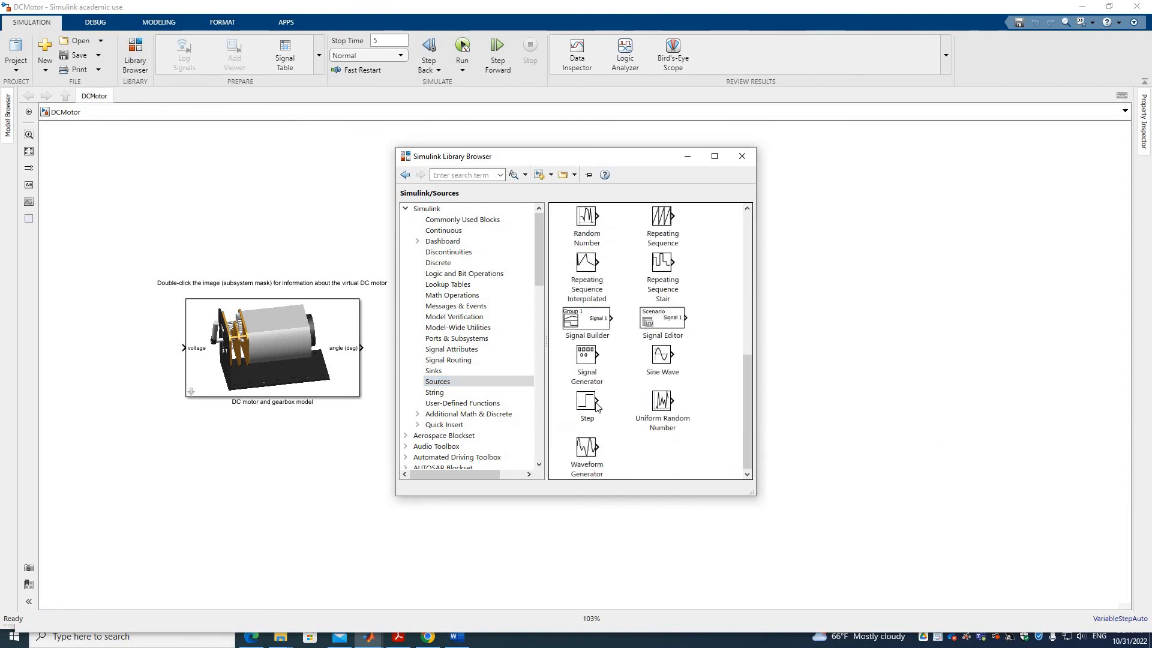
{"action": "left_click_drag", "start_coordinate": [586, 402], "coordinate": [105, 349]}
- Add a Scope block from the Commonly Used Blocks library beyond the DC motor's angle output
{"action": "left_click", "coordinate": [143, 56]}
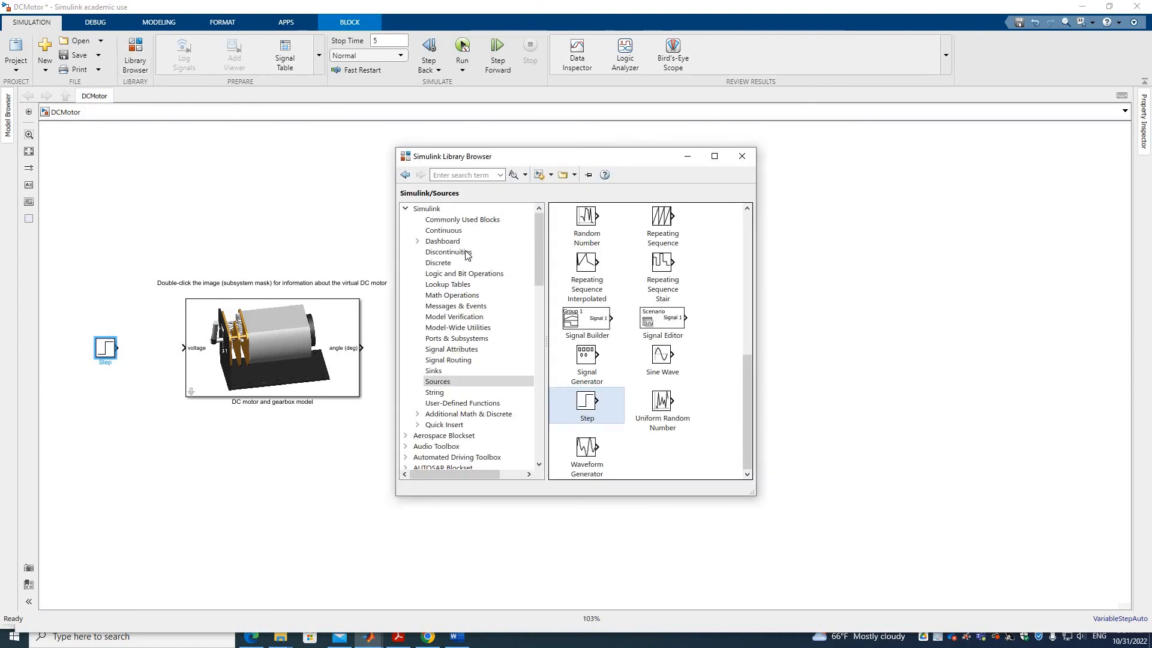
{"action": "left_click", "coordinate": [475, 220]}
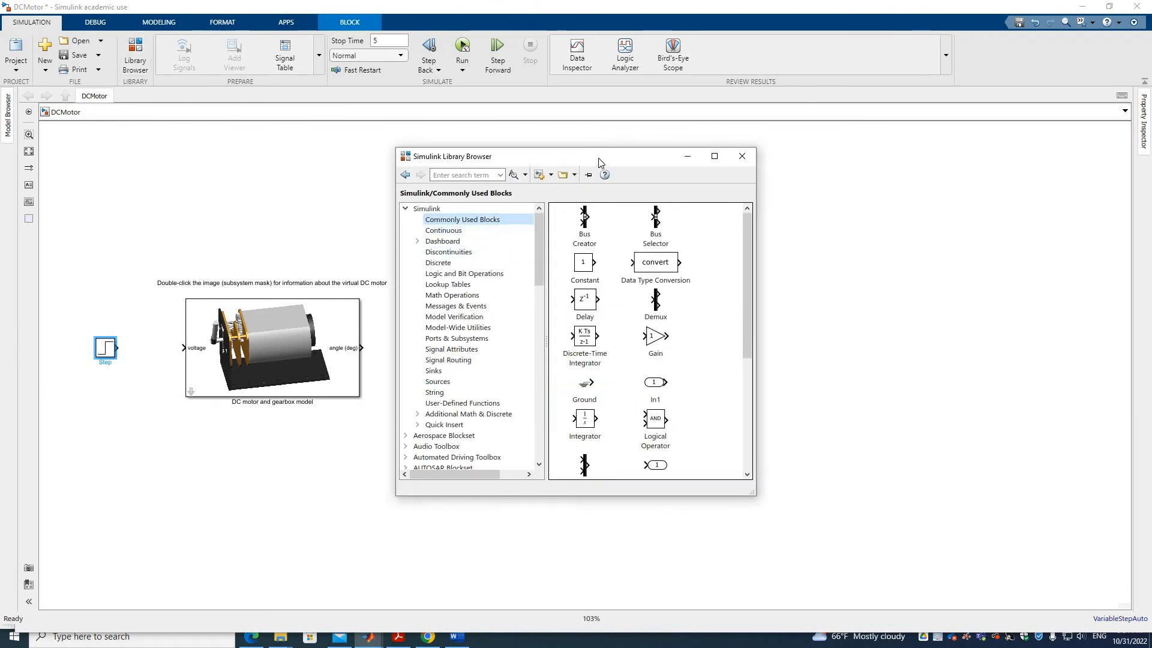
{"action": "left_click_drag", "start_coordinate": [596, 158], "coordinate": [638, 156]}
{"action": "scroll", "coordinate": [849, 399], "scroll_direction": "down", "scroll_amount": 3}
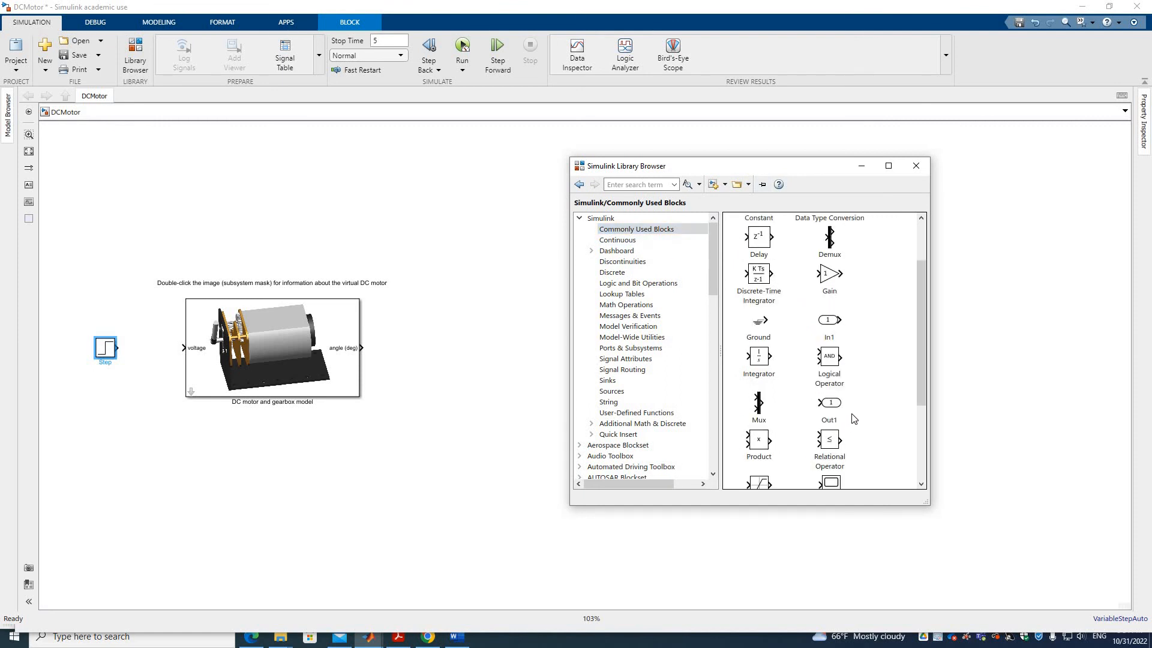
{"action": "scroll", "coordinate": [872, 398], "scroll_direction": "down", "scroll_amount": 3}
{"action": "left_click_drag", "start_coordinate": [831, 378], "coordinate": [478, 366]}
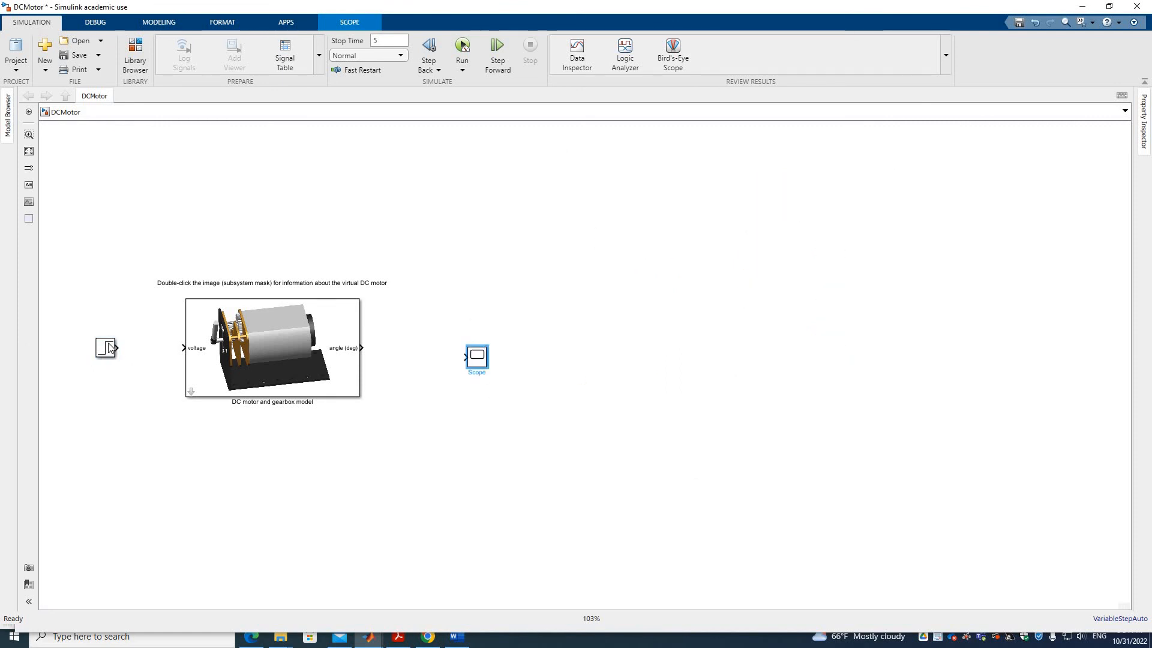
- Connect the Step block to the motor's voltage input and the motor's angle output to the Scope
{"action": "left_click_drag", "start_coordinate": [118, 348], "coordinate": [187, 348]}
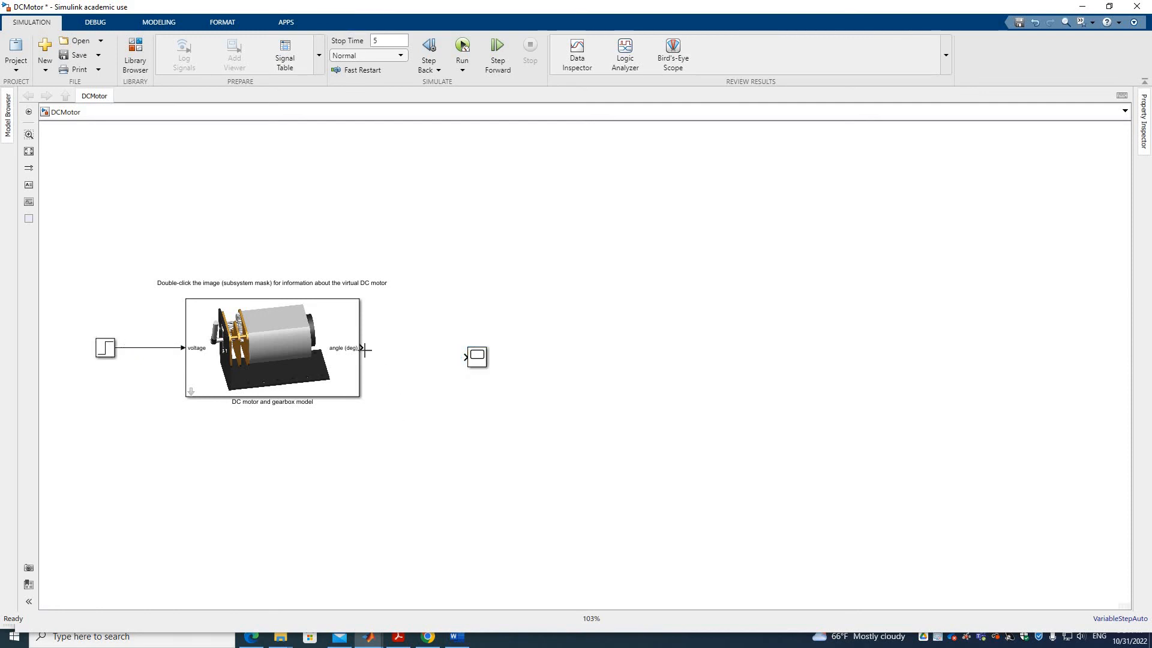
{"action": "left_click_drag", "start_coordinate": [364, 349], "coordinate": [467, 357]}
{"action": "left_click", "coordinate": [463, 46]}
- Review the Step block's step time, initial value and final value, keeping its parameters as they are
{"action": "left_click", "coordinate": [102, 356]}
{"action": "double_click", "coordinate": [102, 356]}
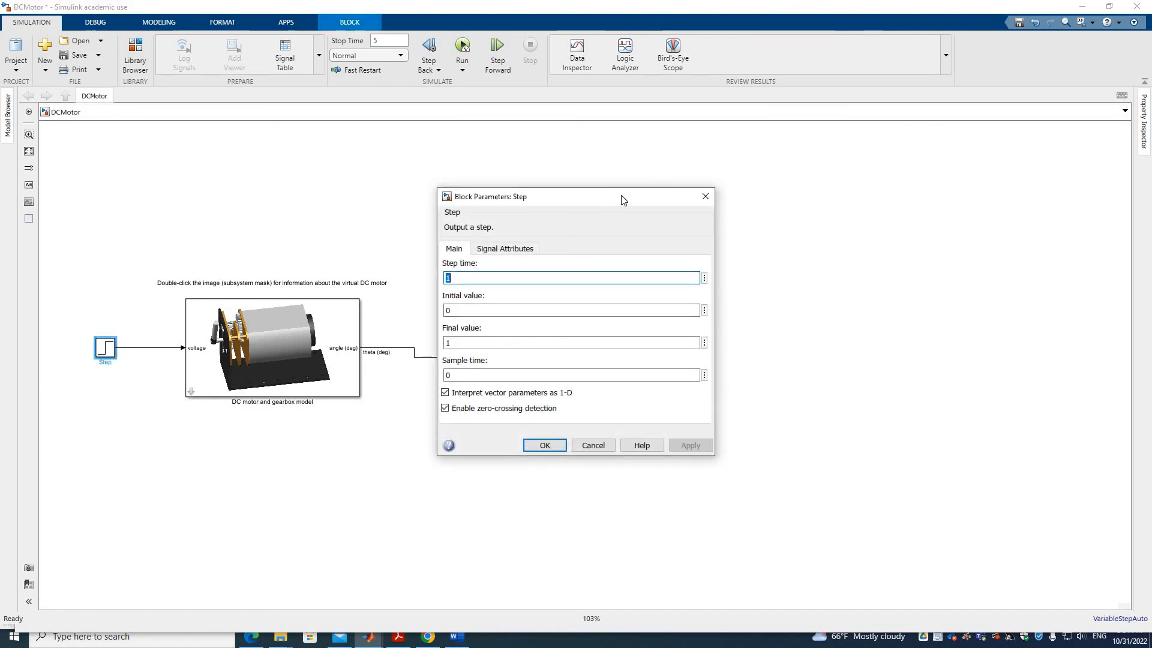
{"action": "left_click_drag", "start_coordinate": [585, 197], "coordinate": [611, 199]}
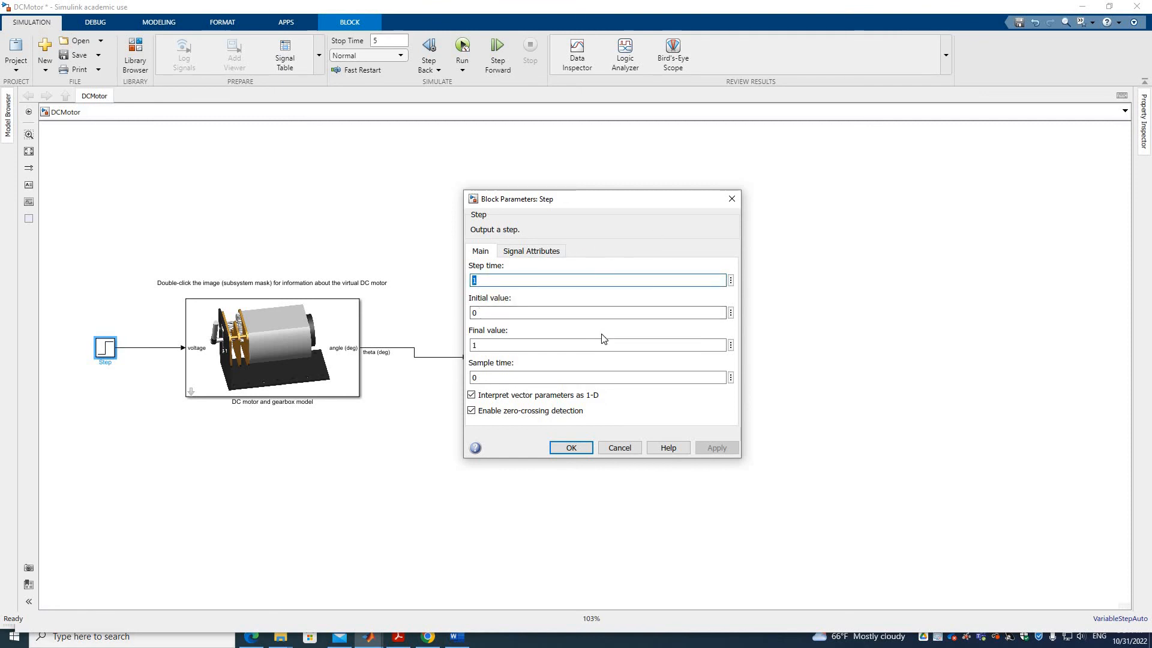
{"action": "left_click", "coordinate": [558, 453]}
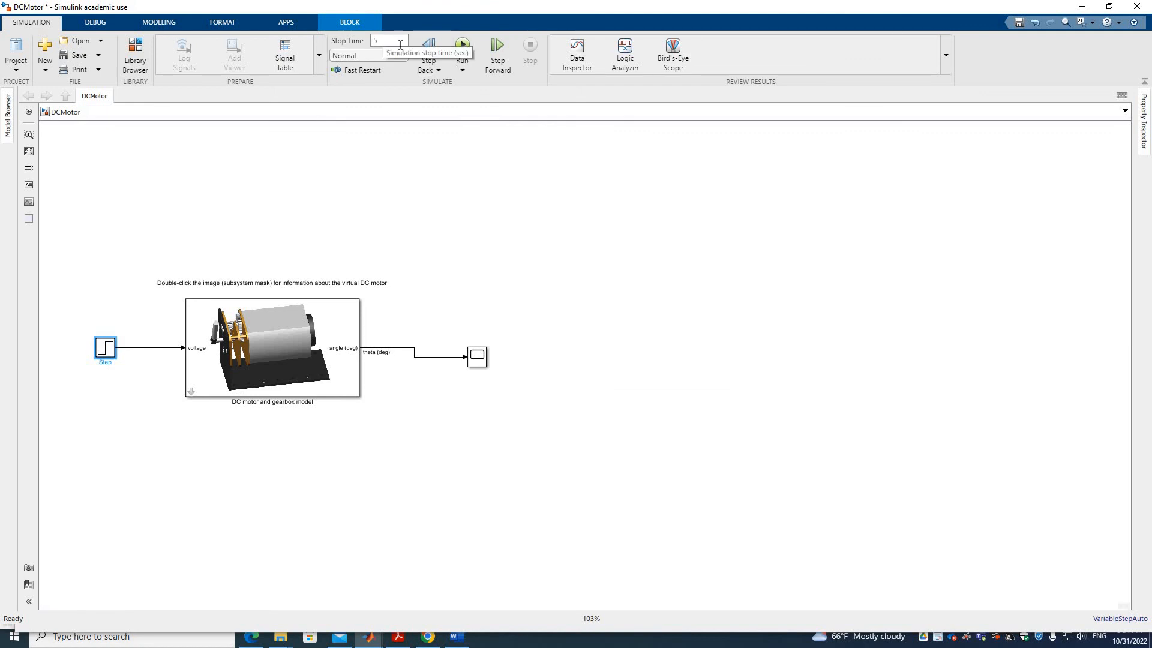
- Run the DCMotor simulation, return from the Mechanics Explorer to the model, and open the Scope beside it to view the motor angle
{"action": "left_click", "coordinate": [465, 46]}
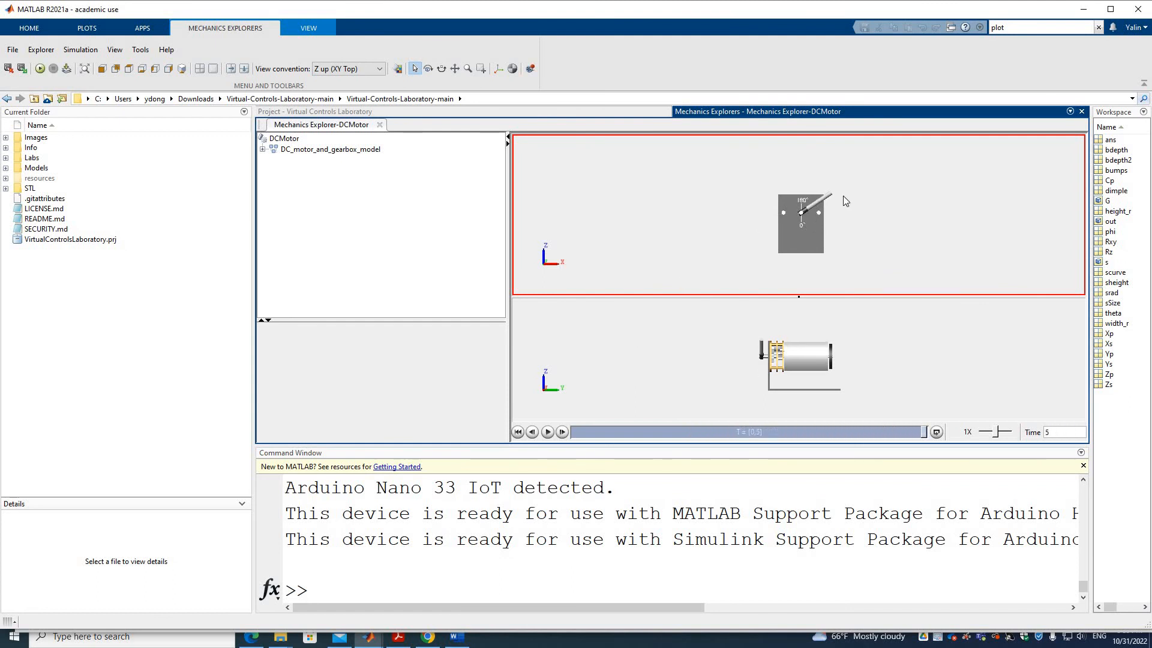
{"action": "left_click", "coordinate": [1087, 9]}
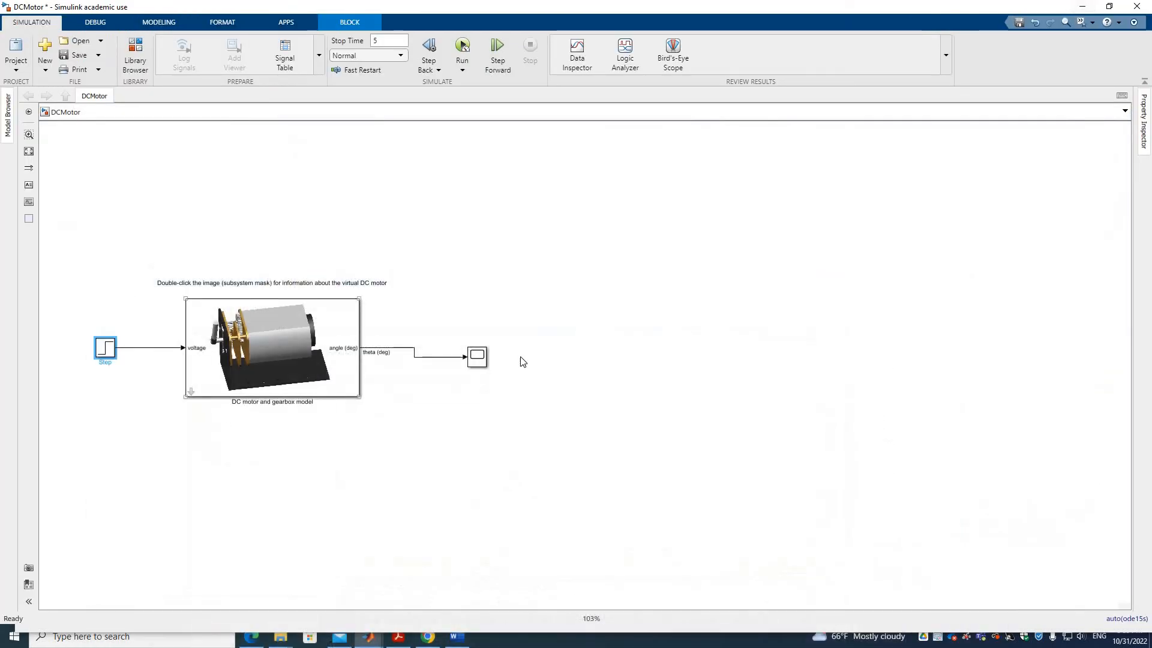
{"action": "left_click", "coordinate": [477, 356]}
{"action": "double_click", "coordinate": [477, 356]}
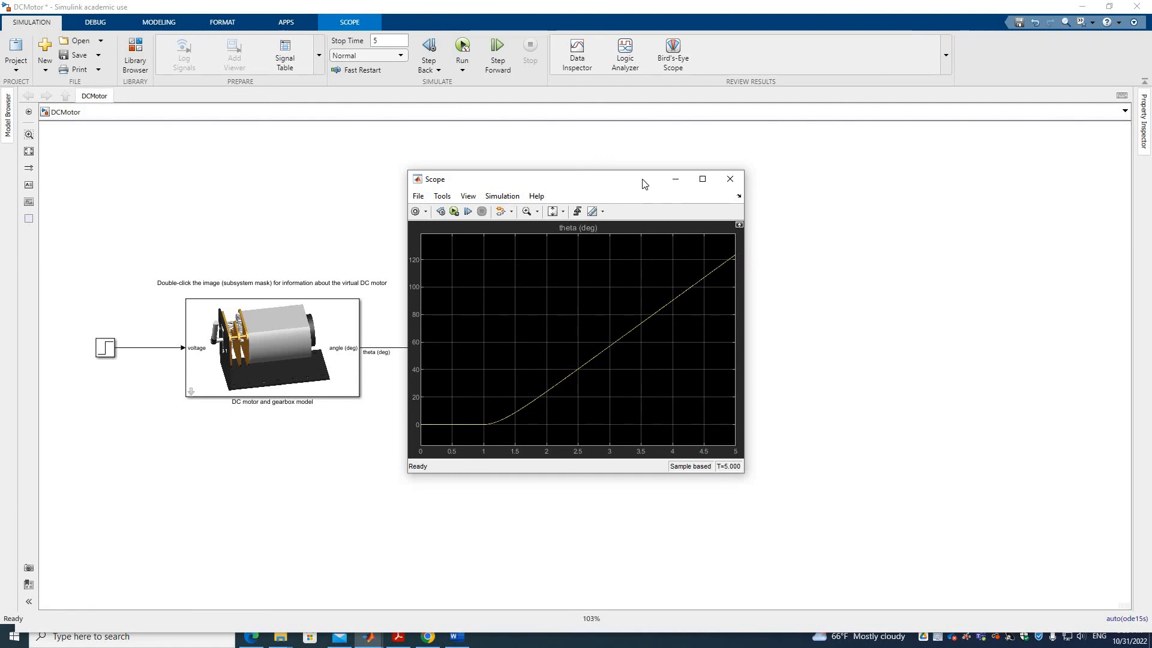
{"action": "left_click_drag", "start_coordinate": [644, 183], "coordinate": [839, 164]}
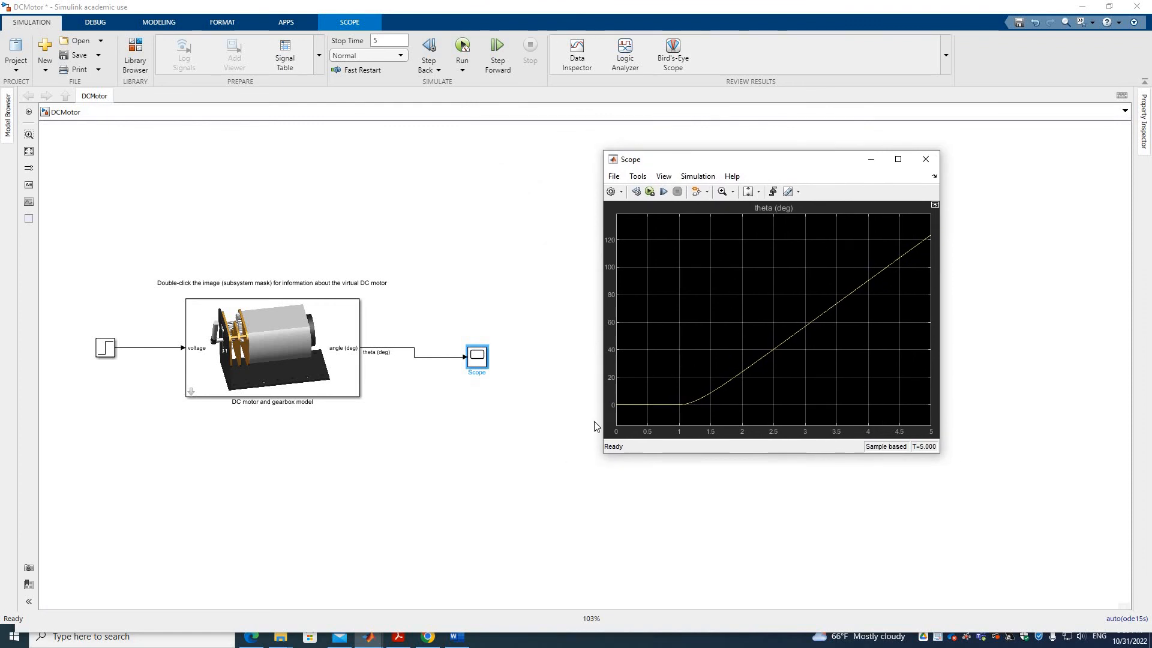